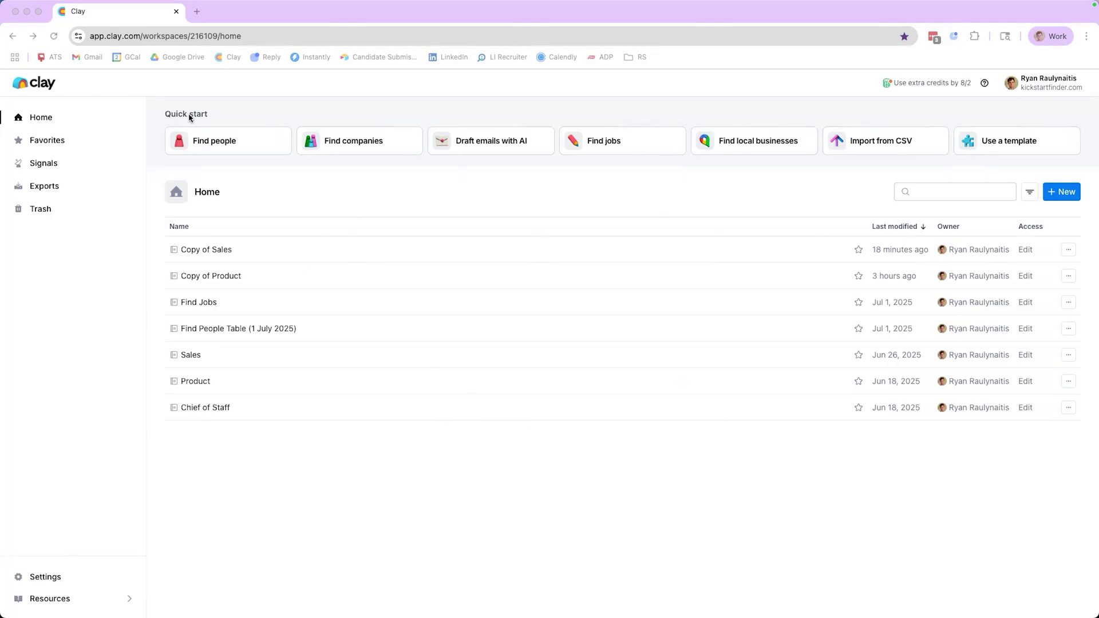
# Step: Start a people search for Chief Financial Officer, Vice President / Director of Finance and Controller (General) titles
pyautogui.click(233, 151)
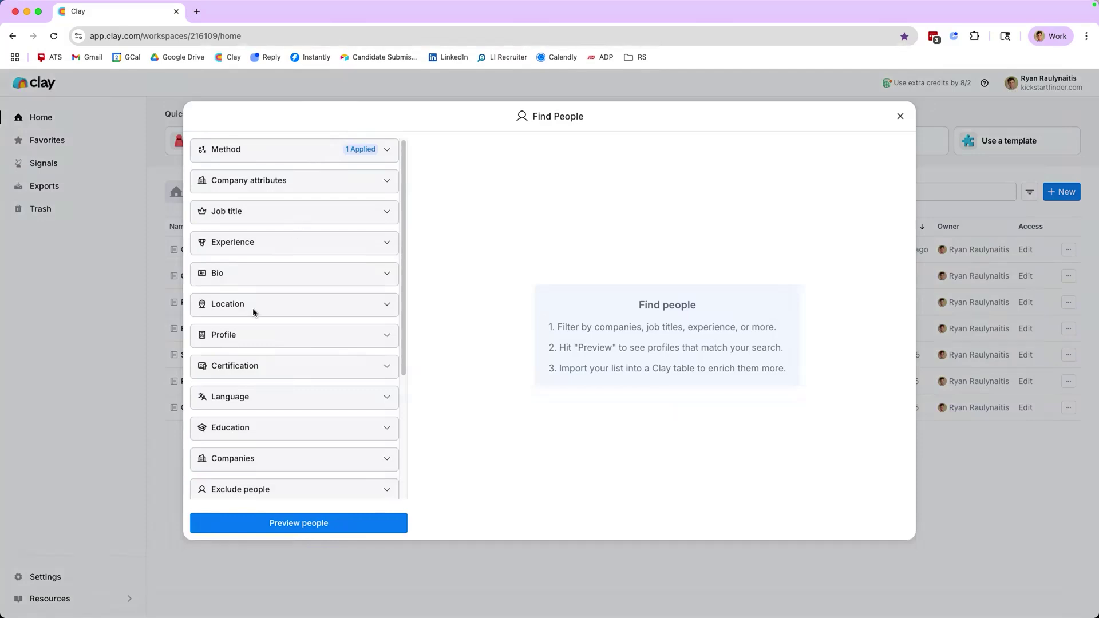
pyautogui.click(239, 213)
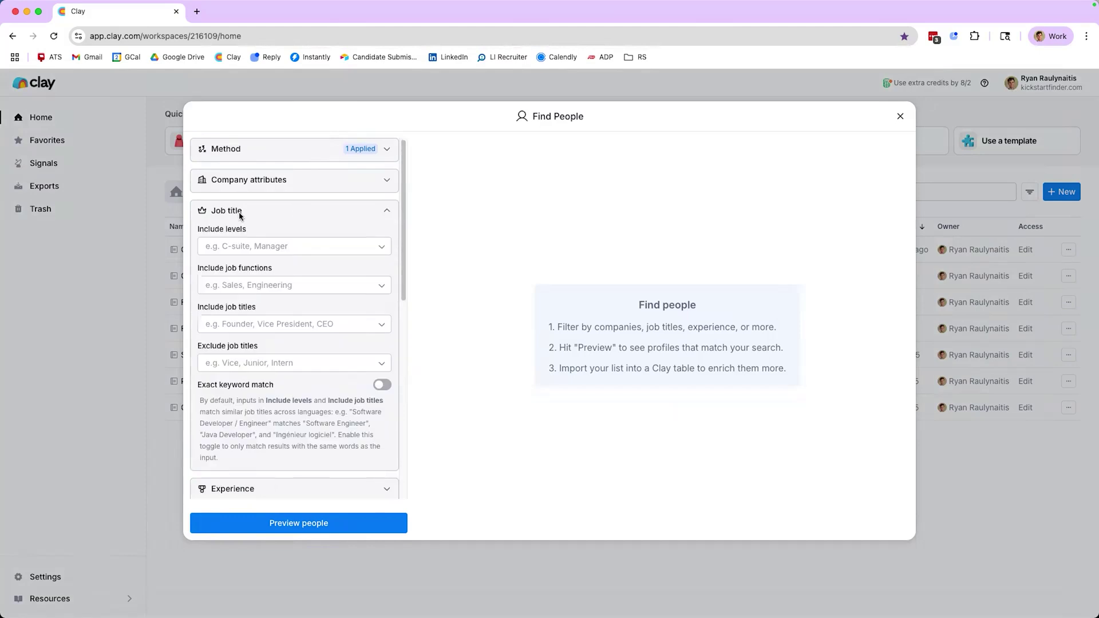
pyautogui.click(264, 326)
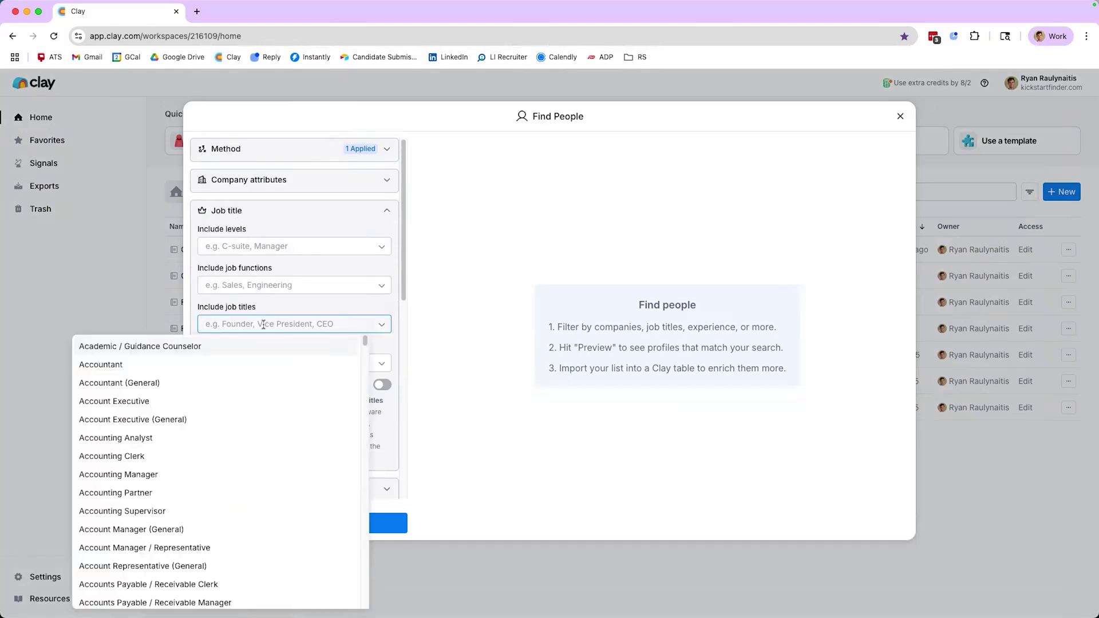
pyautogui.write('cfo')
pyautogui.click(224, 363)
pyautogui.write('vp of finance')
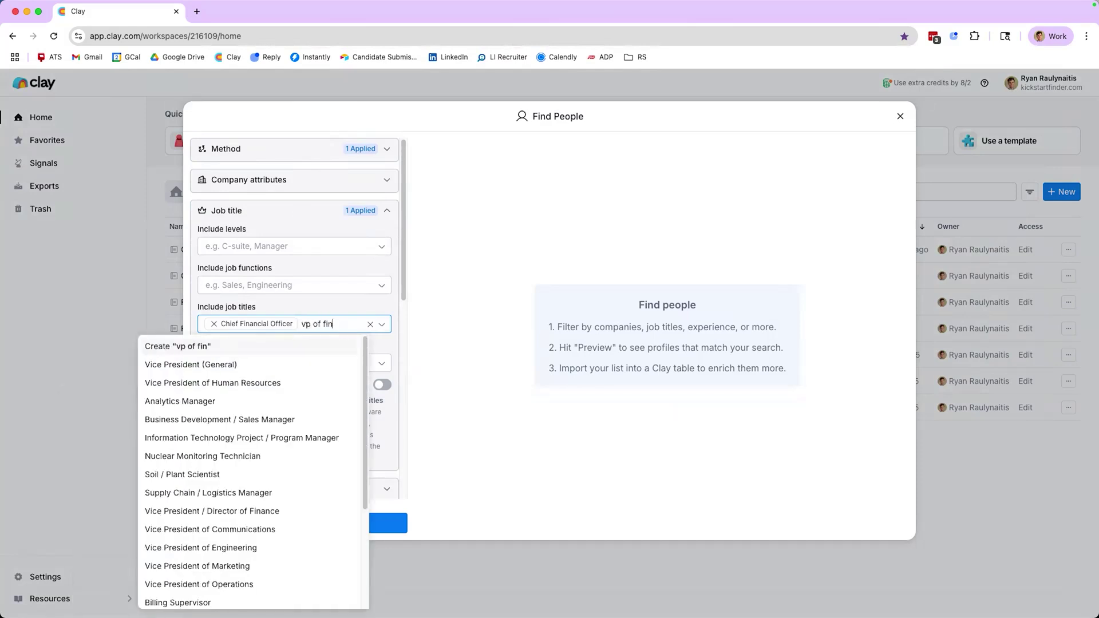
pyautogui.click(212, 511)
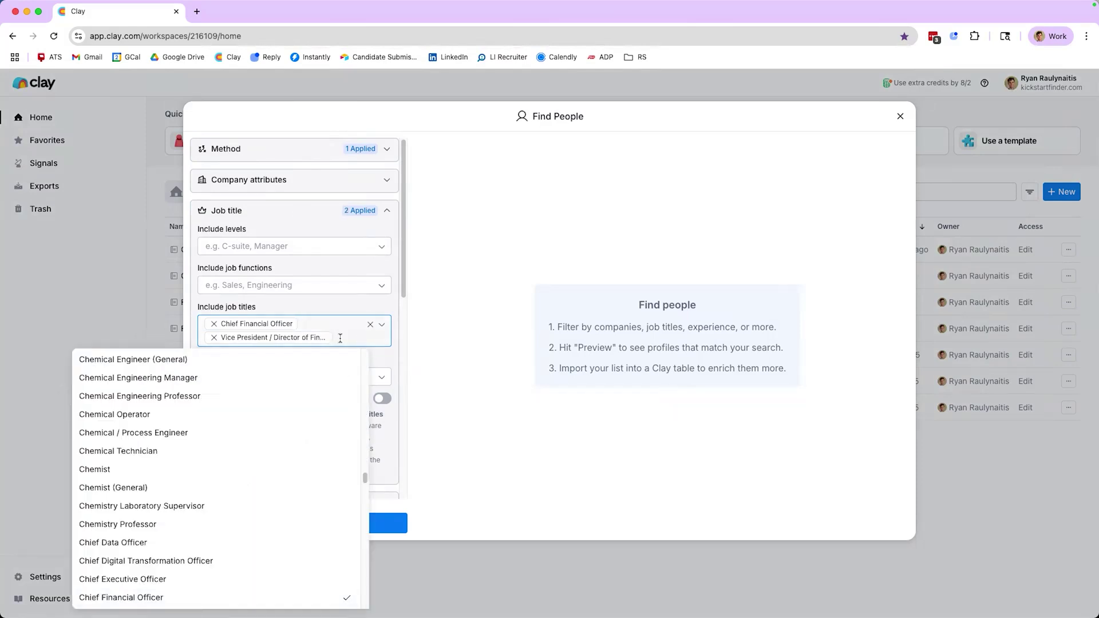
pyautogui.write('controller')
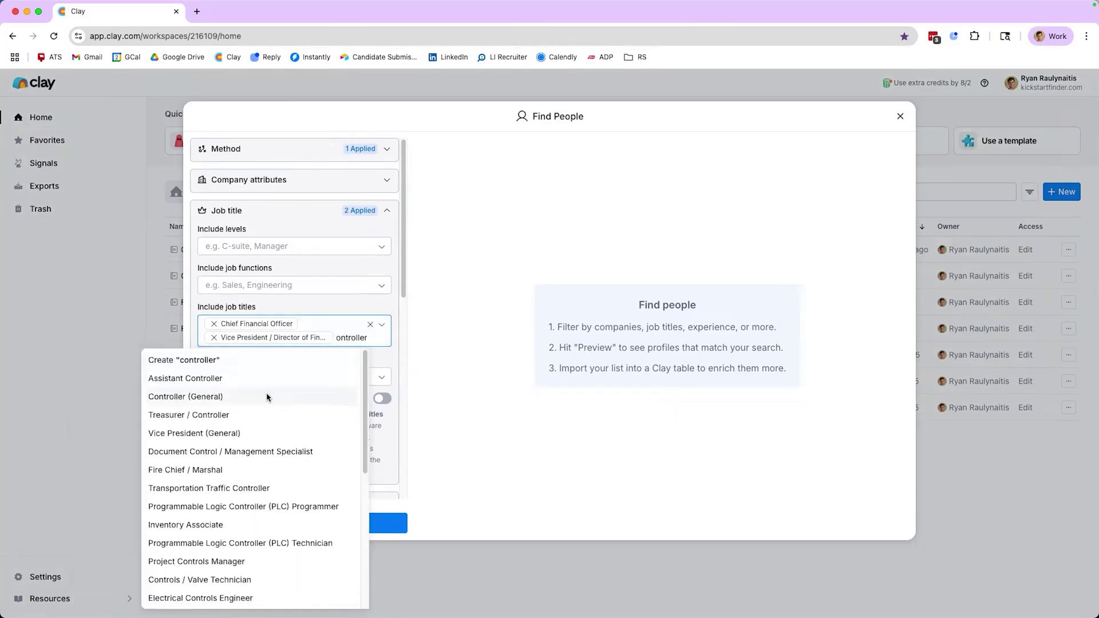
pyautogui.click(265, 395)
pyautogui.click(380, 312)
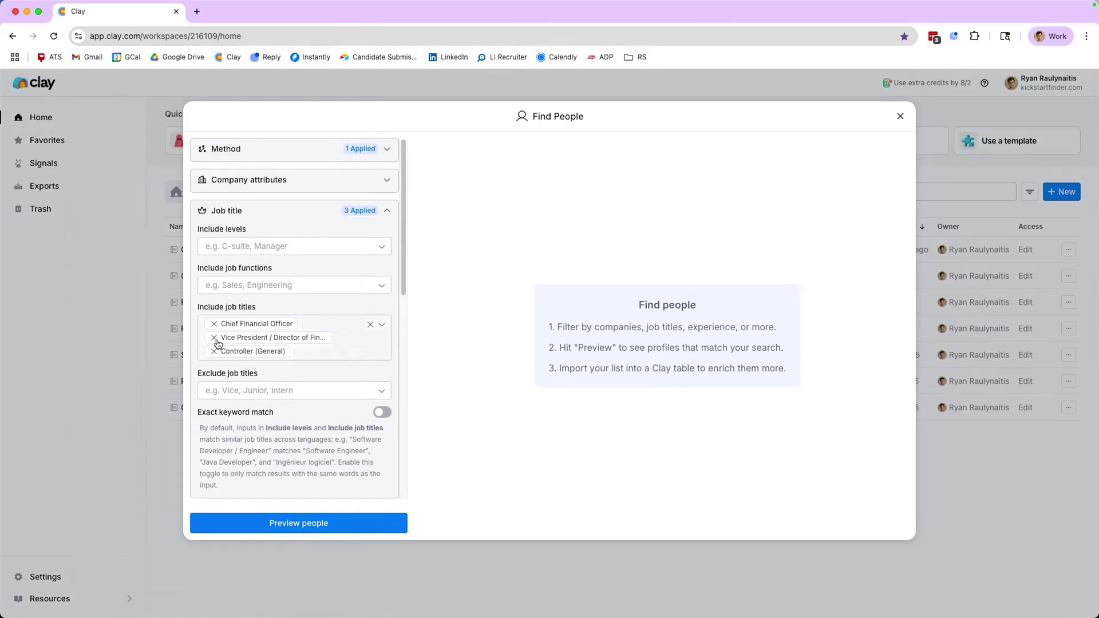
# Step: Limit the search to people with at most 1 month in their current role
pyautogui.scroll(-5, 217, 347)
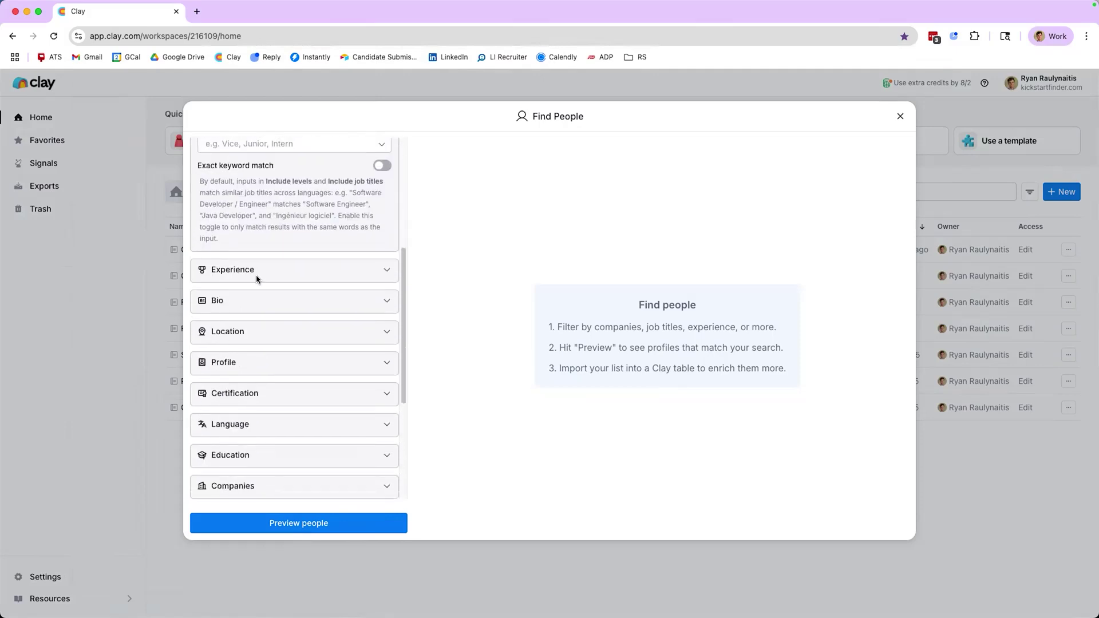
pyautogui.click(259, 272)
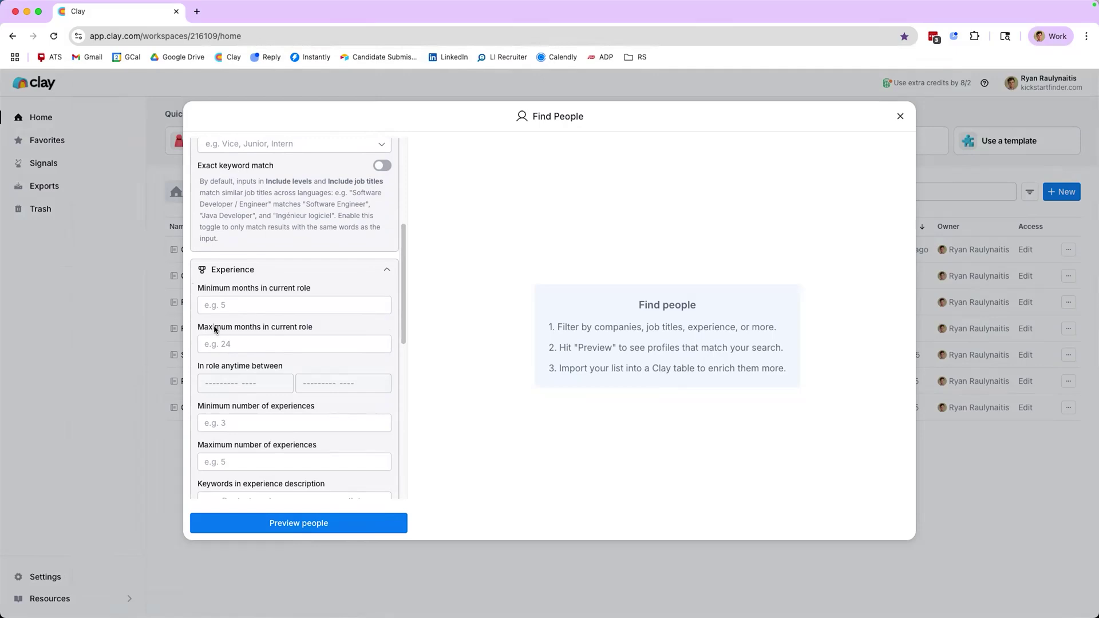
pyautogui.click(300, 344)
pyautogui.write('1')
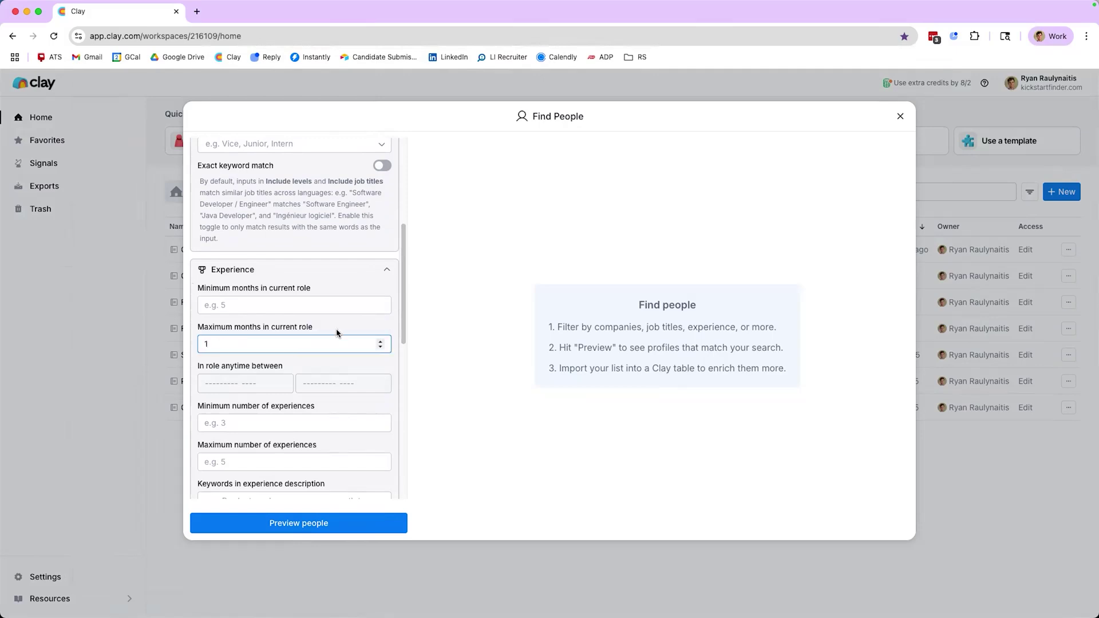
pyautogui.click(336, 332)
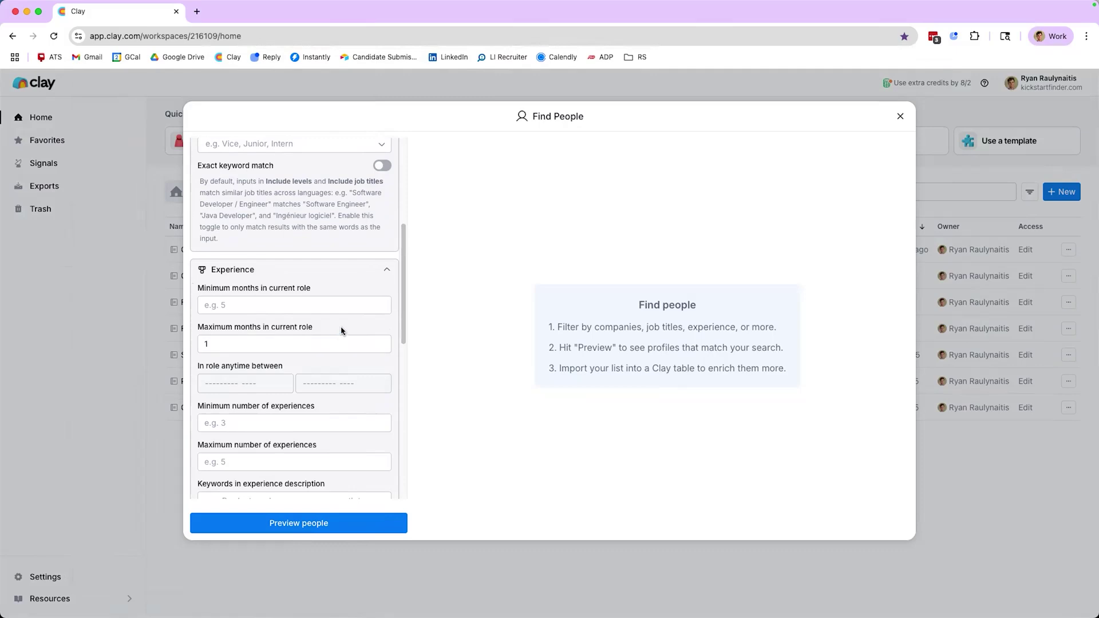
pyautogui.scroll(-5, 338, 335)
pyautogui.scroll(-3, 342, 338)
# Step: Restrict the search to people located in the United States
pyautogui.click(316, 301)
pyautogui.click(278, 331)
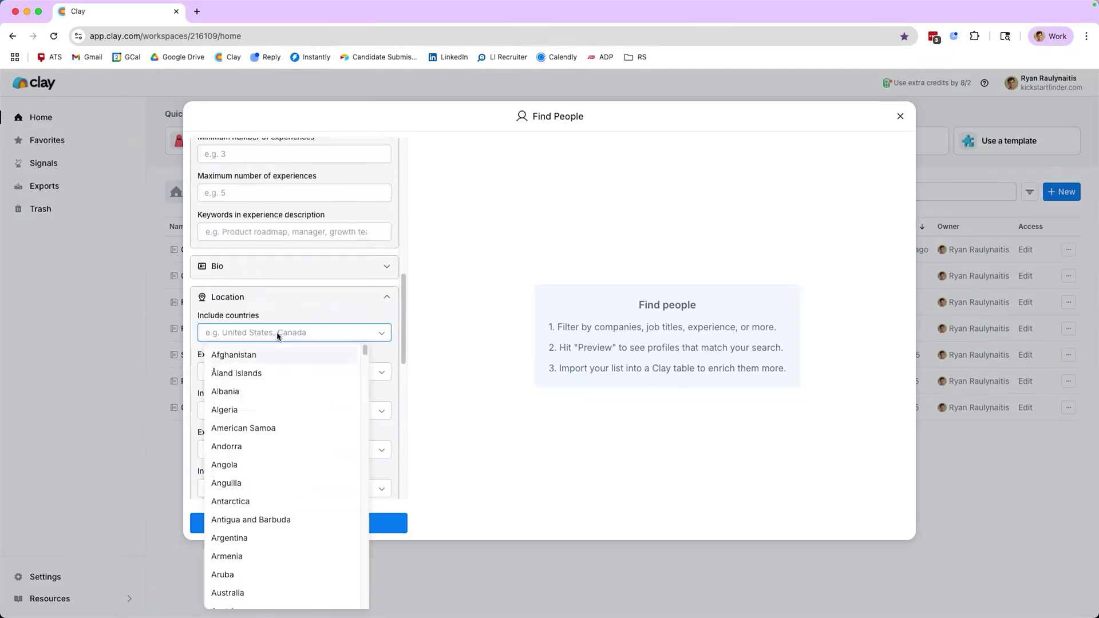
pyautogui.write('united')
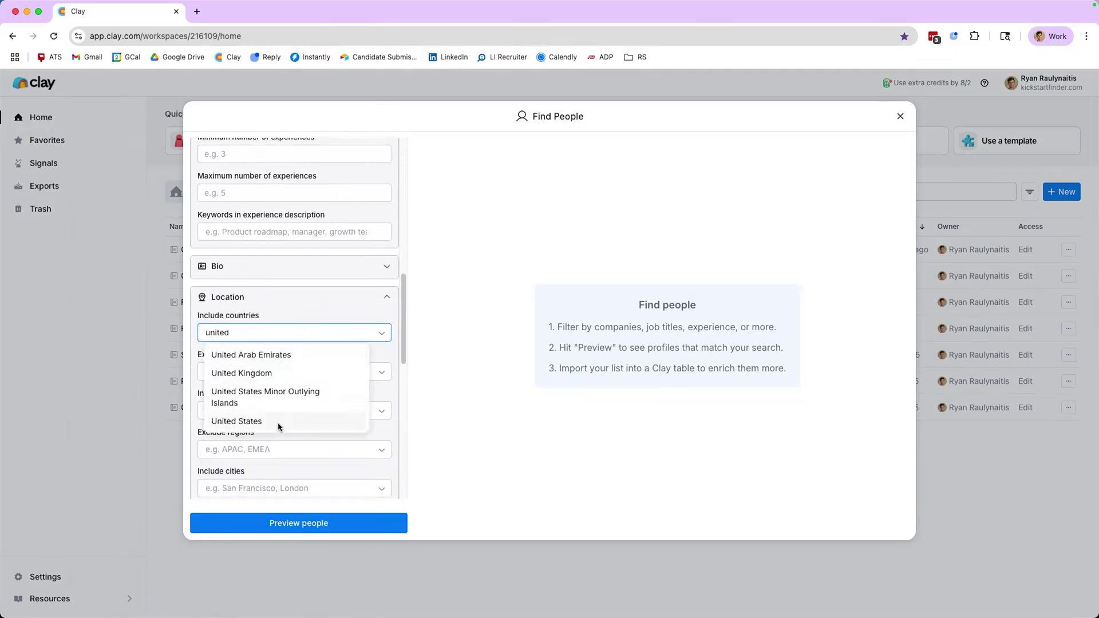
pyautogui.click(277, 422)
pyautogui.click(297, 311)
# Step: Preview the 15 finance executives matching the filters
pyautogui.scroll(-6, 309, 361)
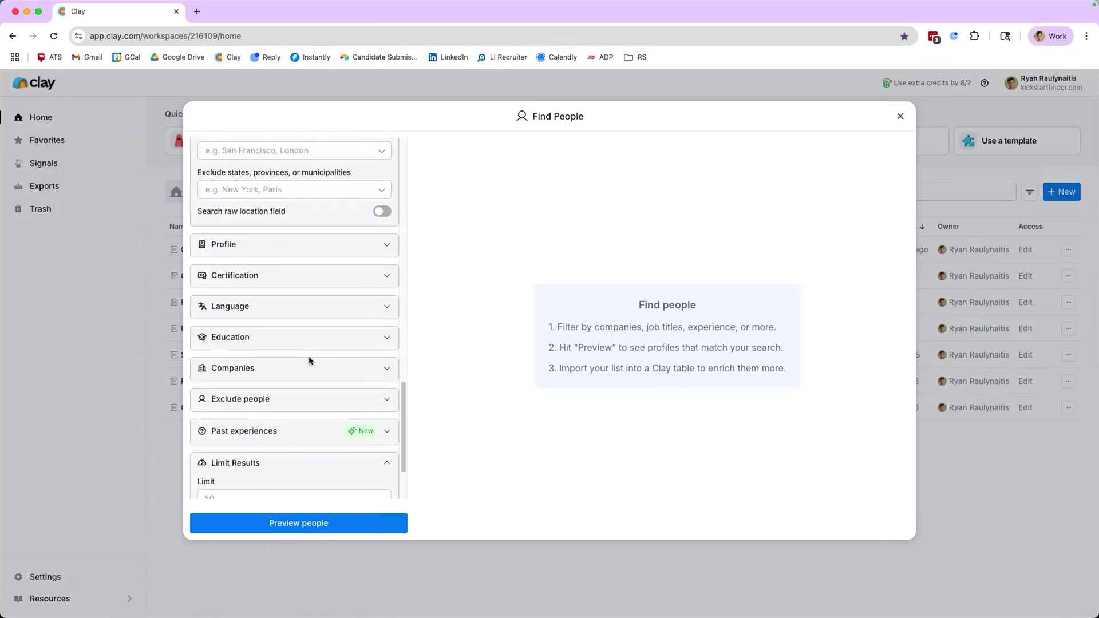
pyautogui.scroll(-1, 309, 360)
pyautogui.scroll(-3, 311, 360)
pyautogui.click(290, 522)
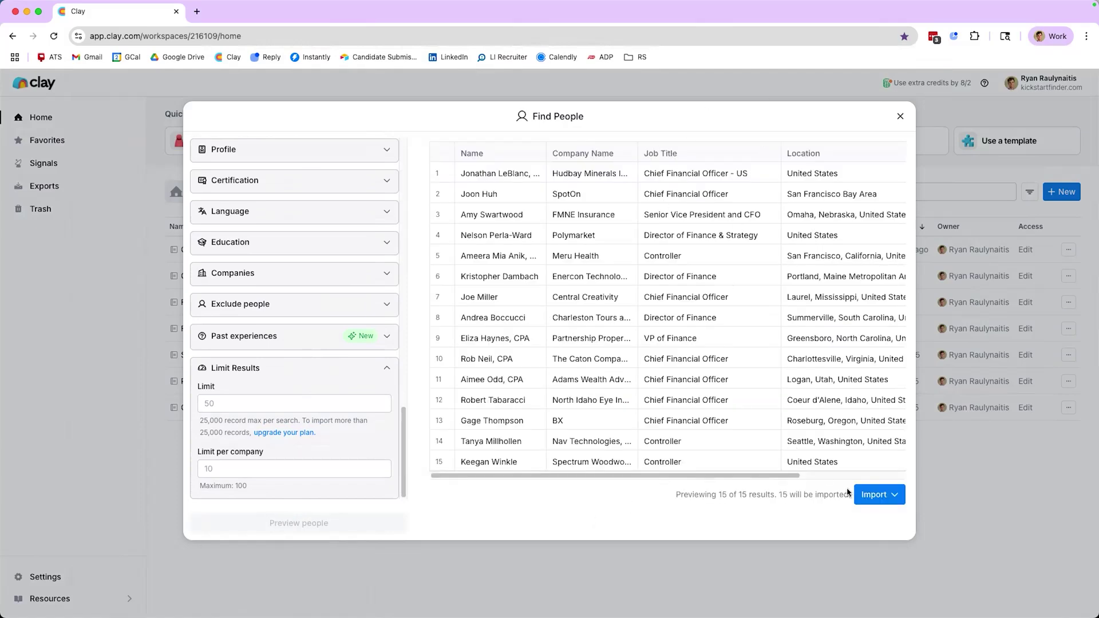
pyautogui.moveTo(750, 476); pyautogui.dragTo(711, 482)
# Step: Import all 15 previewed people into a new table without paid enrichments
pyautogui.click(870, 494)
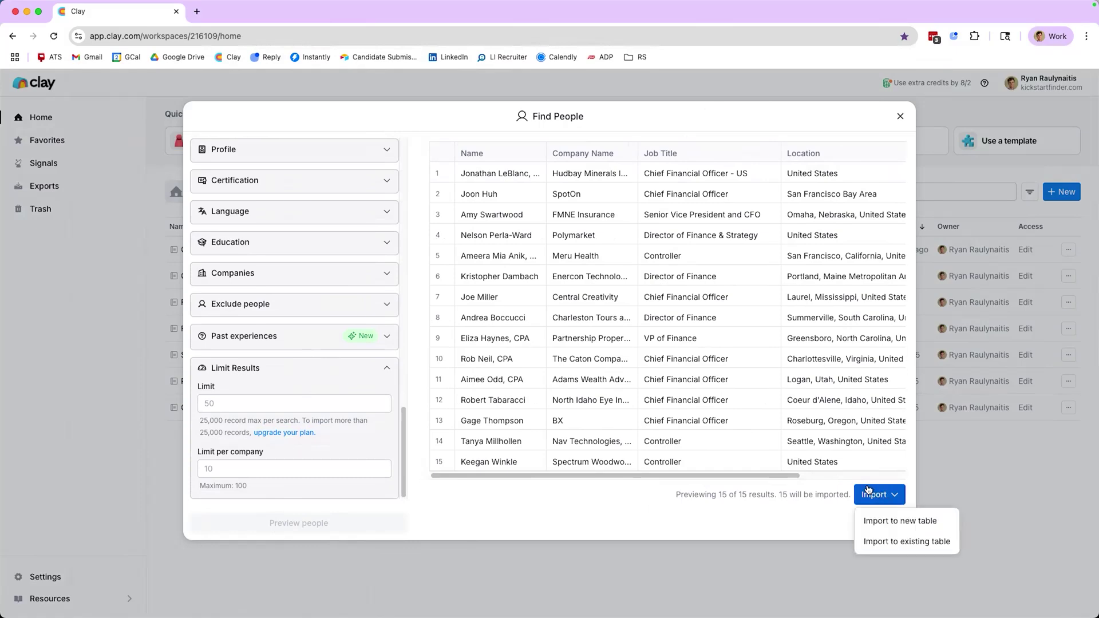
pyautogui.click(885, 524)
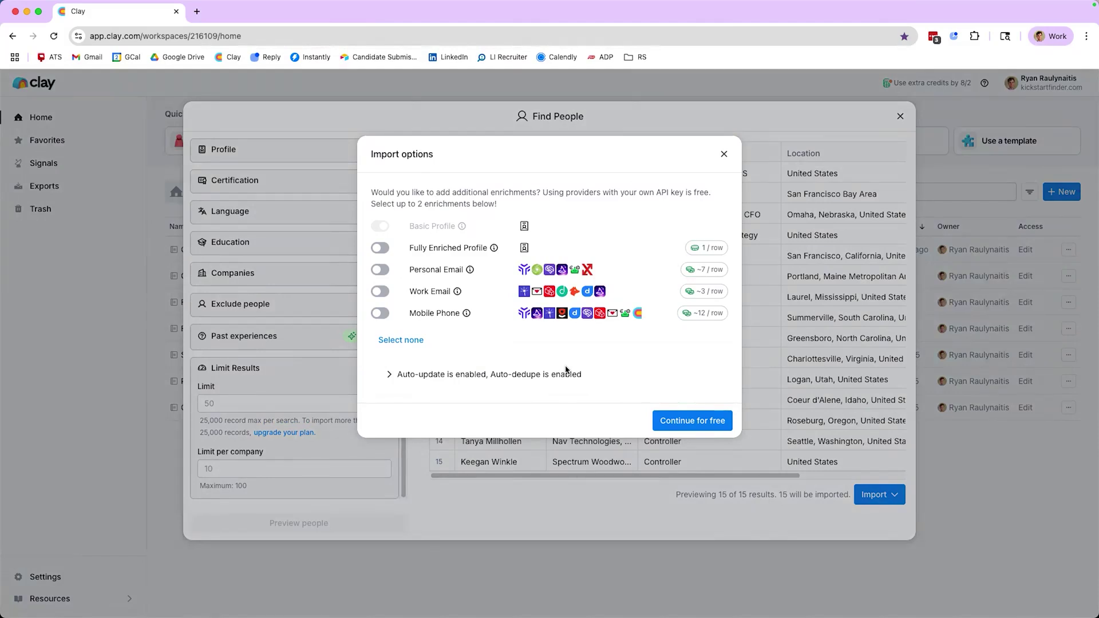
pyautogui.click(676, 426)
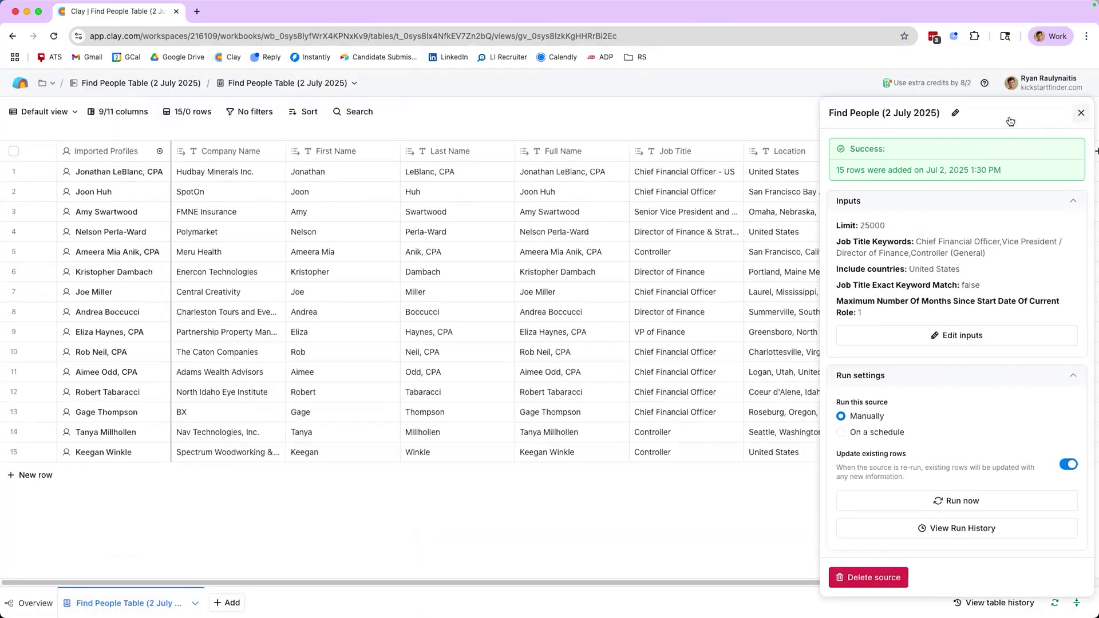
# Step: Close the import panel and review row 1's LinkedIn profile in a separate browser tab
pyautogui.click(1079, 114)
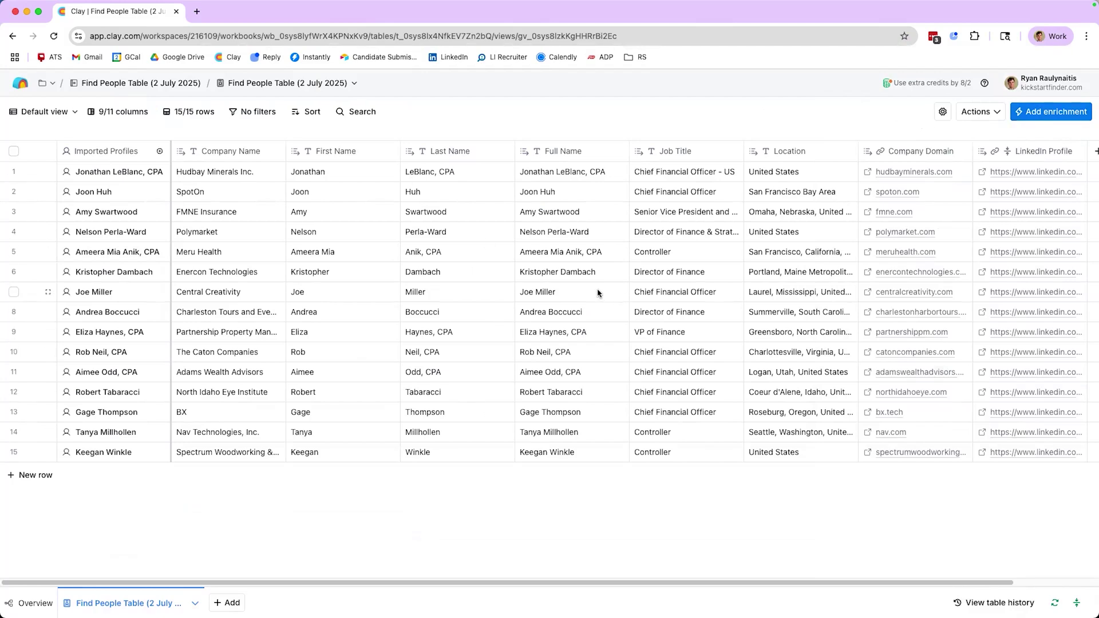
pyautogui.hscroll(3, 601, 294)
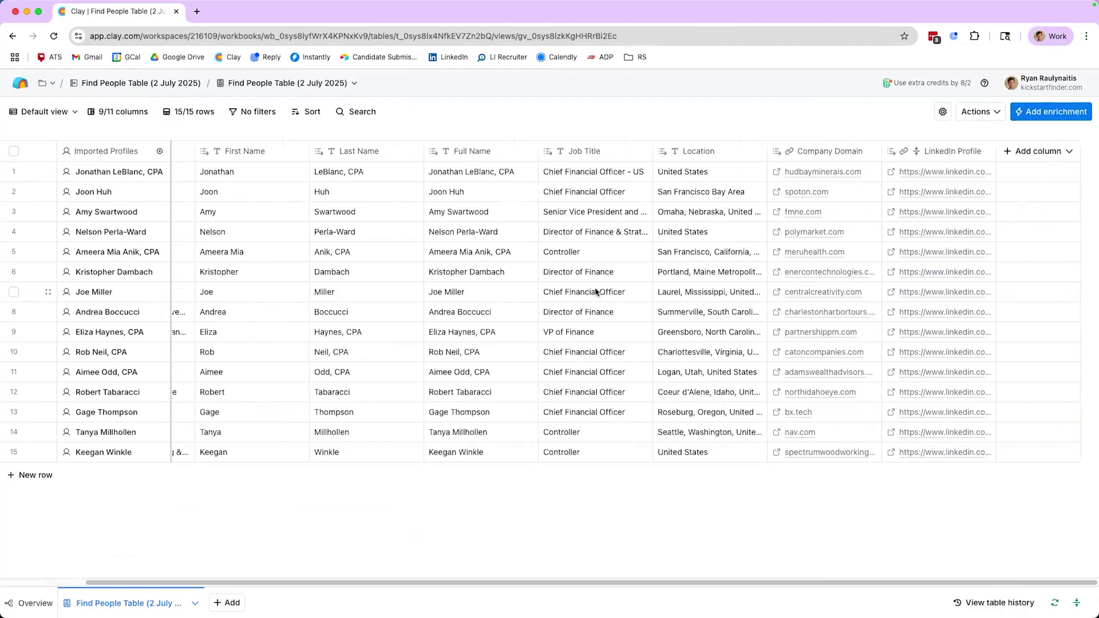
pyautogui.doubleClick(933, 174)
pyautogui.press('super+a')
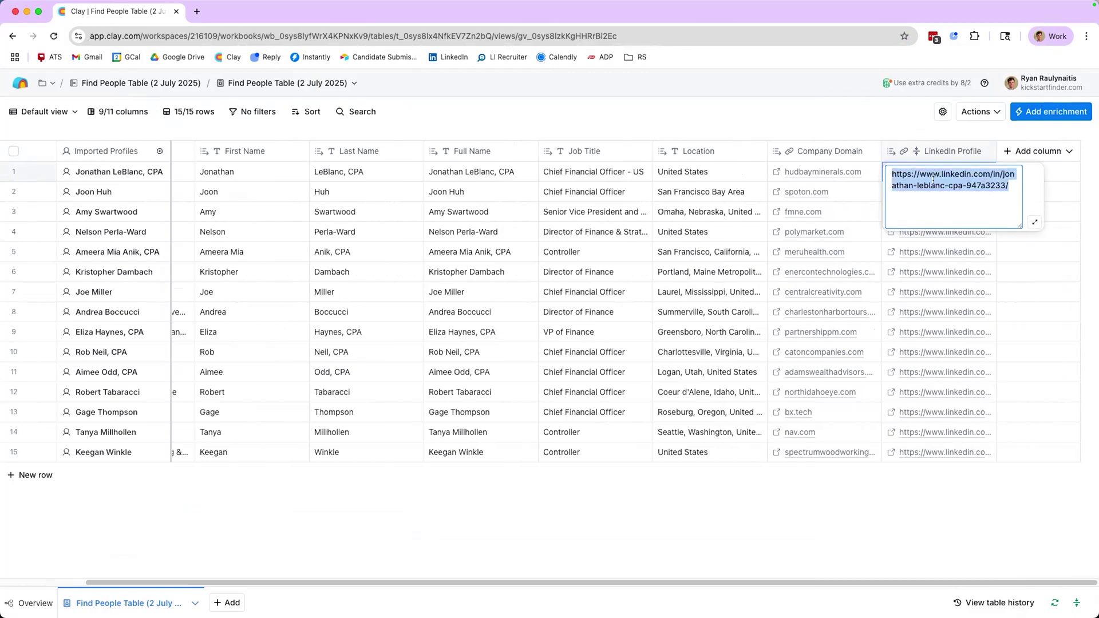
pyautogui.press('super+c')
pyautogui.press('super+t')
pyautogui.press('super+v')
pyautogui.press('Return')
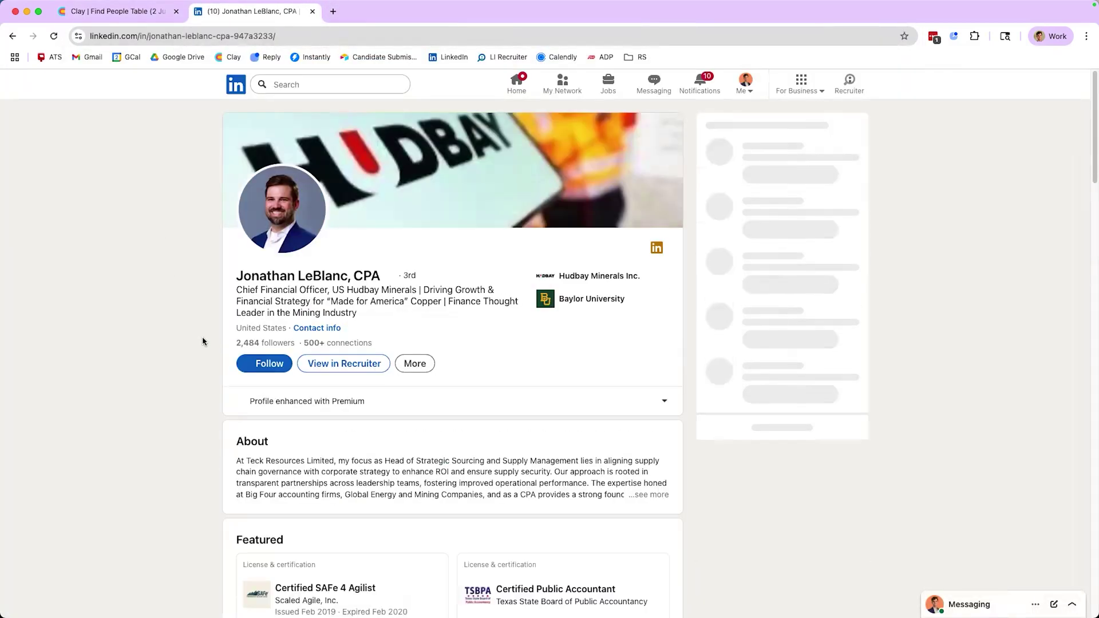
pyautogui.scroll(-12, 204, 339)
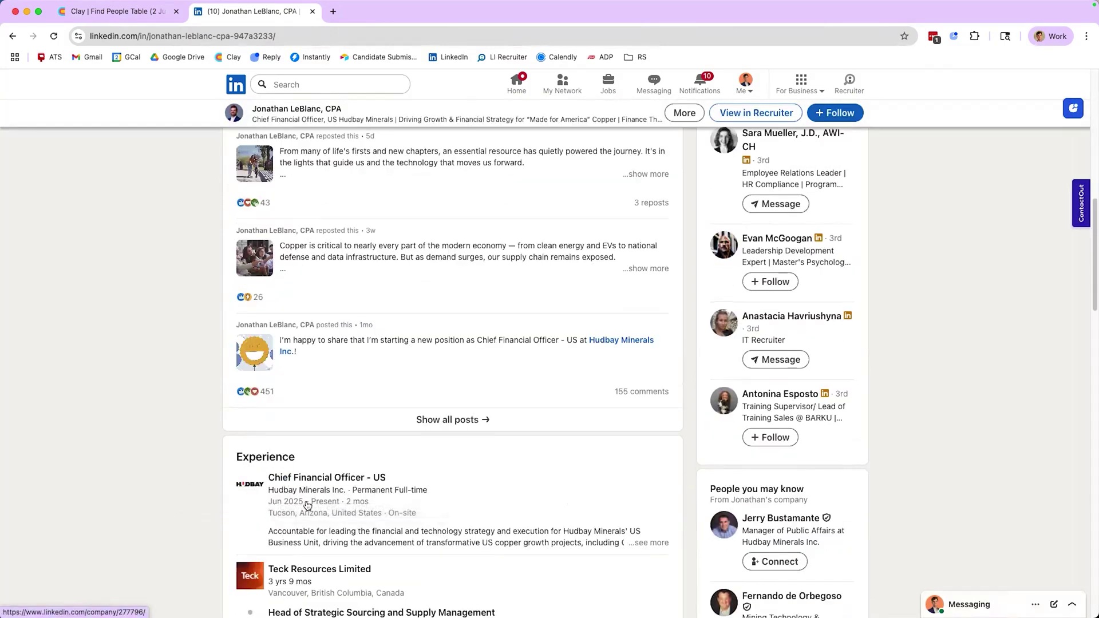
pyautogui.click(312, 11)
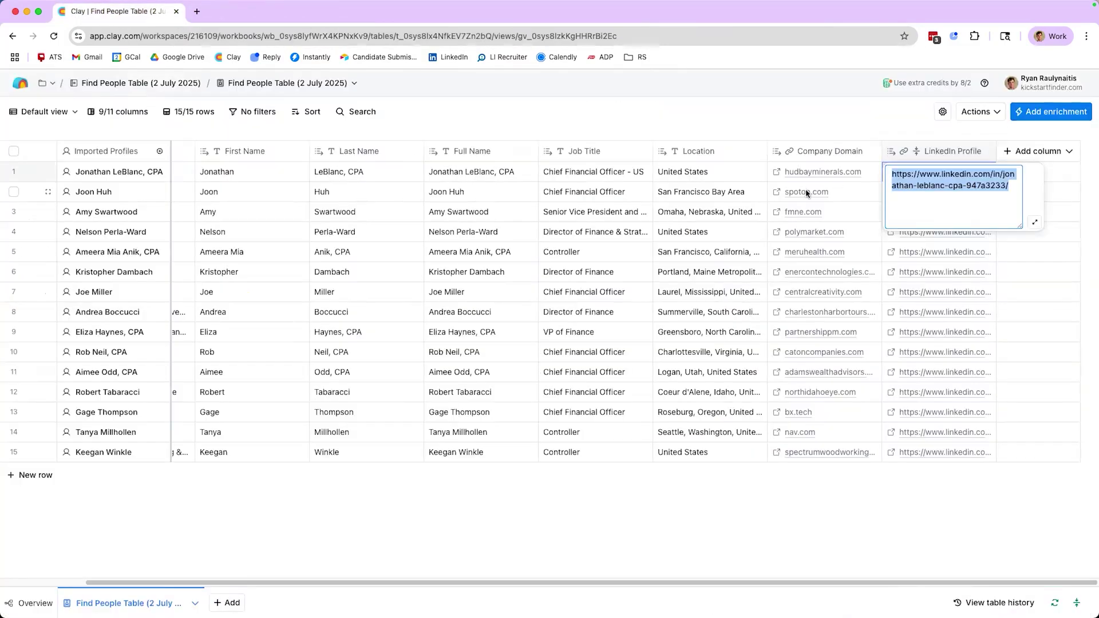
pyautogui.click(841, 506)
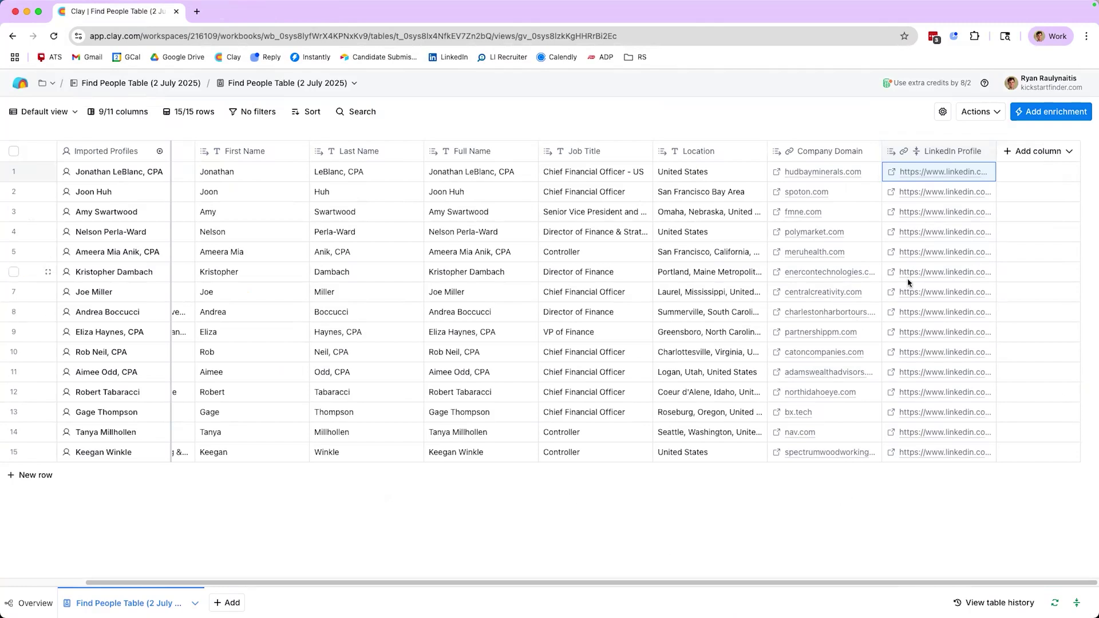
# Step: Add a Use AI enrichment to the people table
pyautogui.click(1050, 114)
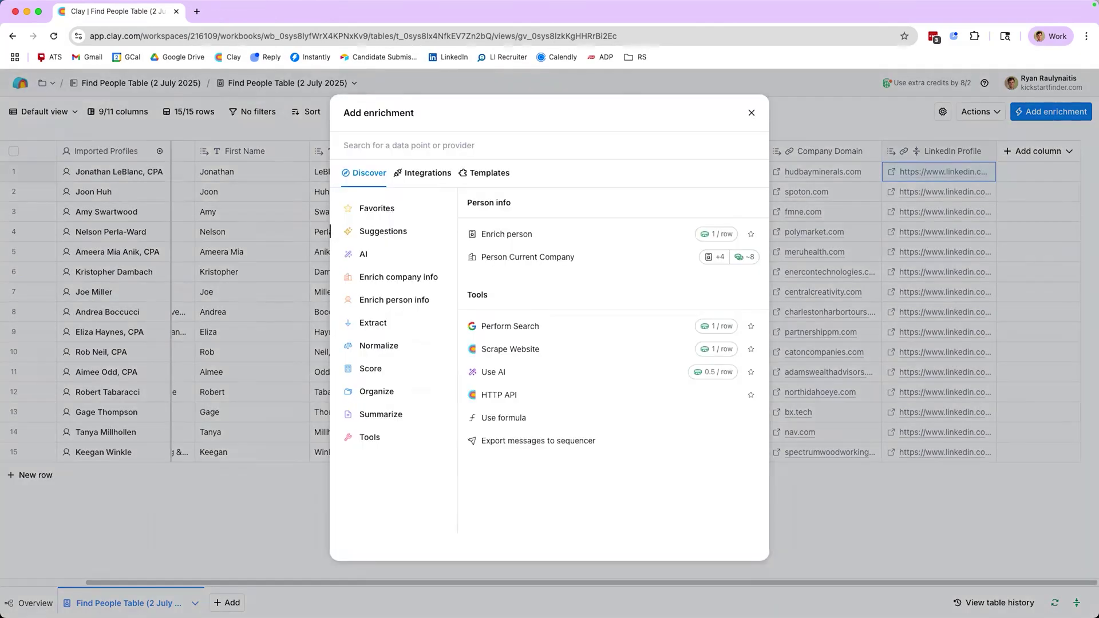
pyautogui.write('use ai')
pyautogui.click(644, 214)
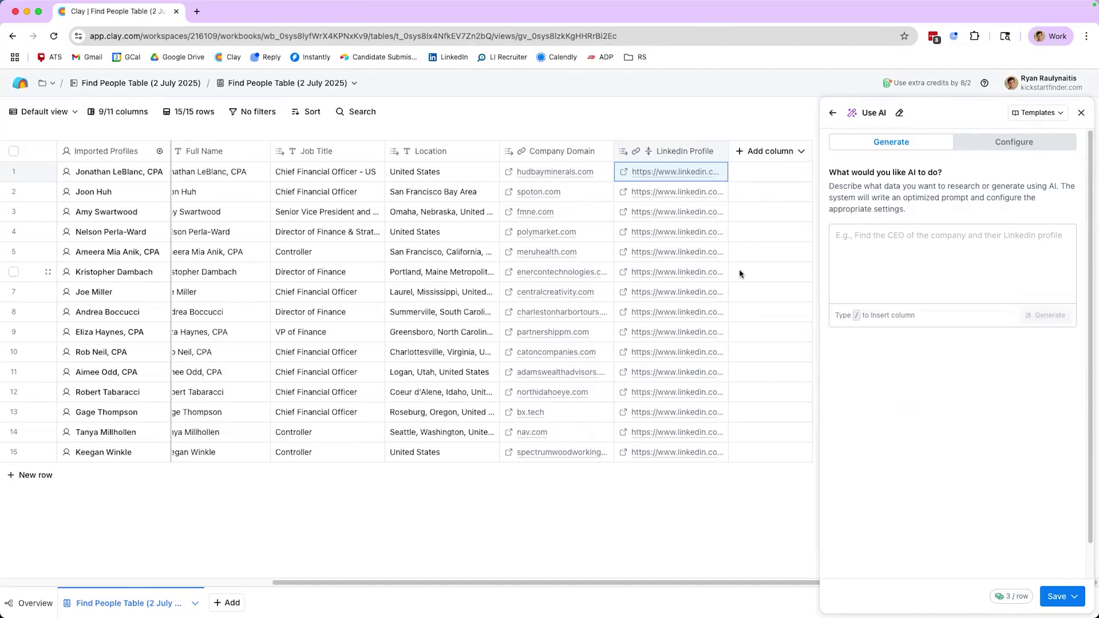
# Step: Write a prompt checking the person's /LinkedIn Profile for a company left in the past 3 months
pyautogui.click(948, 242)
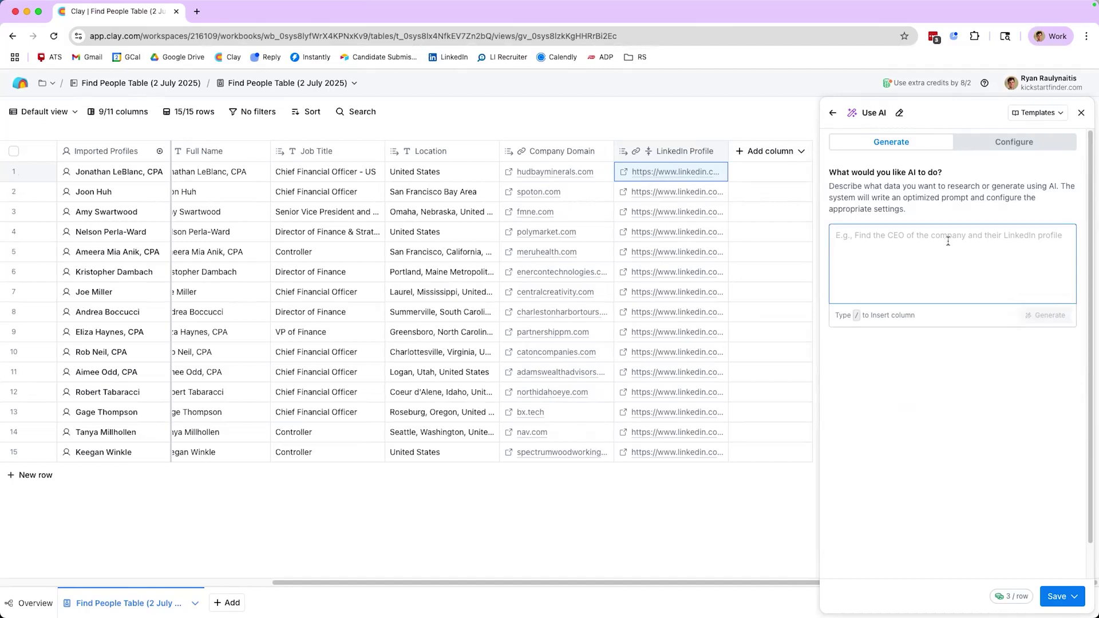
pyautogui.write('go through this pero')
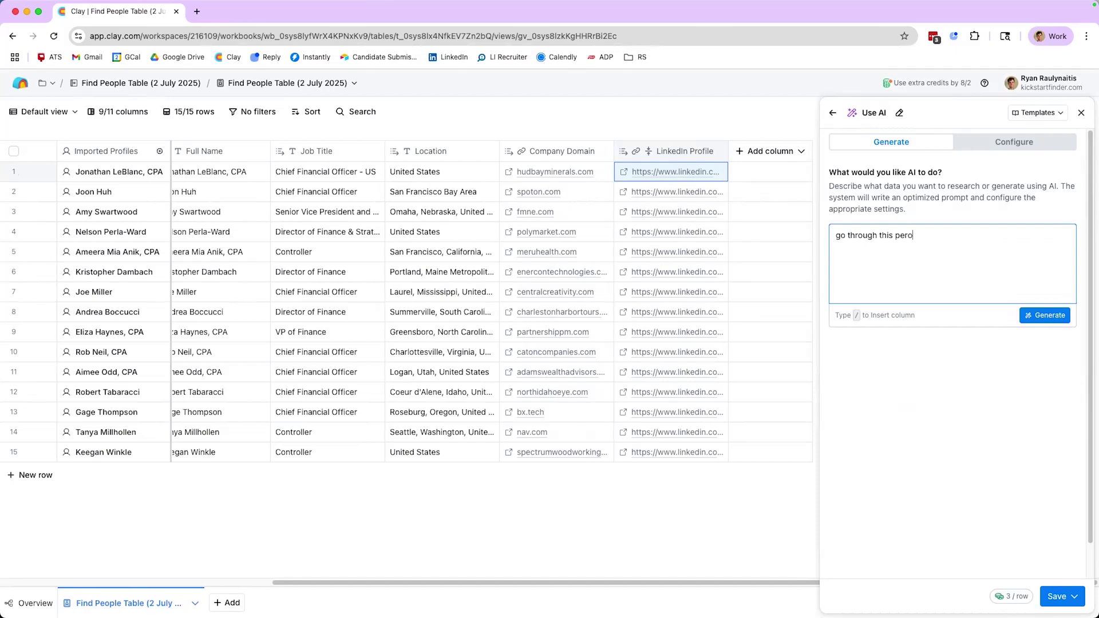
pyautogui.press('BackSpace')
pyautogui.write("son's linkedin profile")
pyautogui.click(1086, 36)
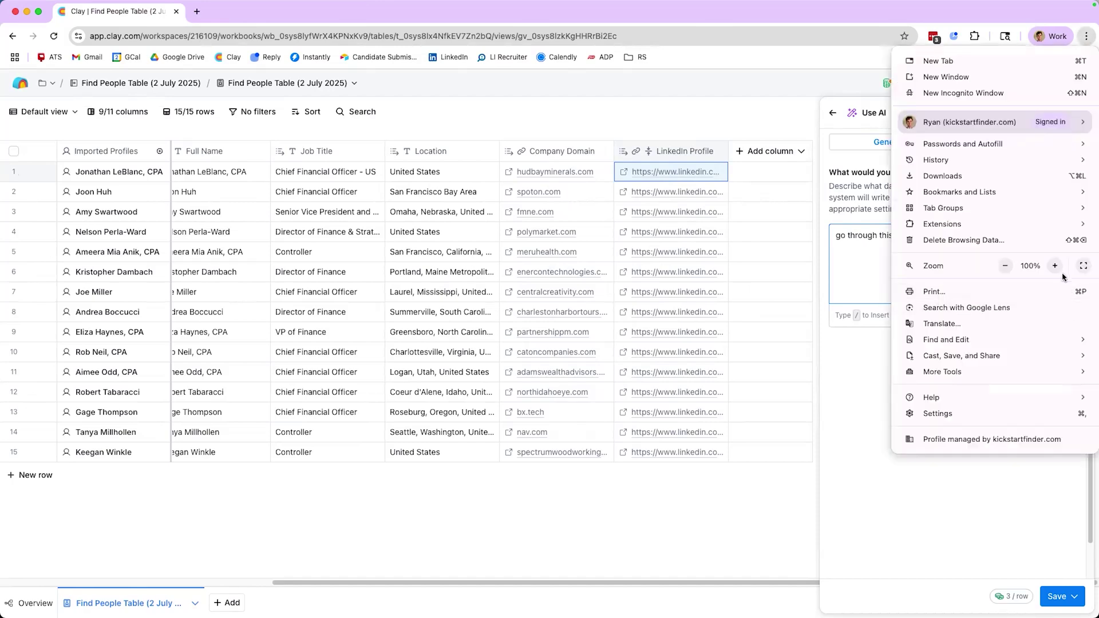
pyautogui.click(1056, 266)
pyautogui.click(1056, 266)
pyautogui.click(1056, 266)
pyautogui.click(951, 321)
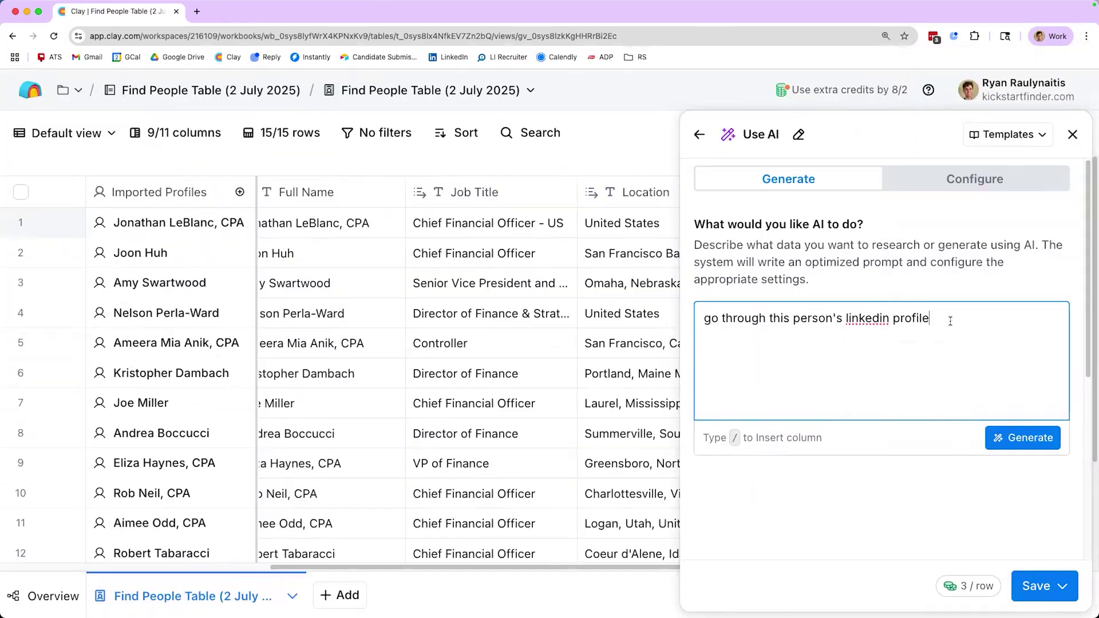
pyautogui.write('e /')
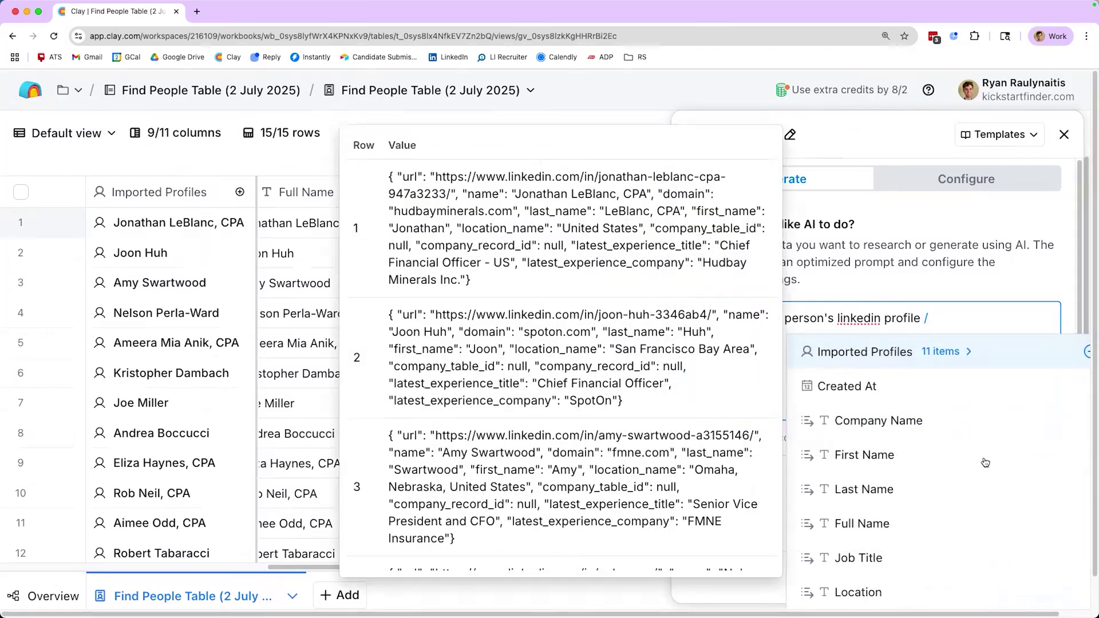
pyautogui.scroll(-3, 973, 509)
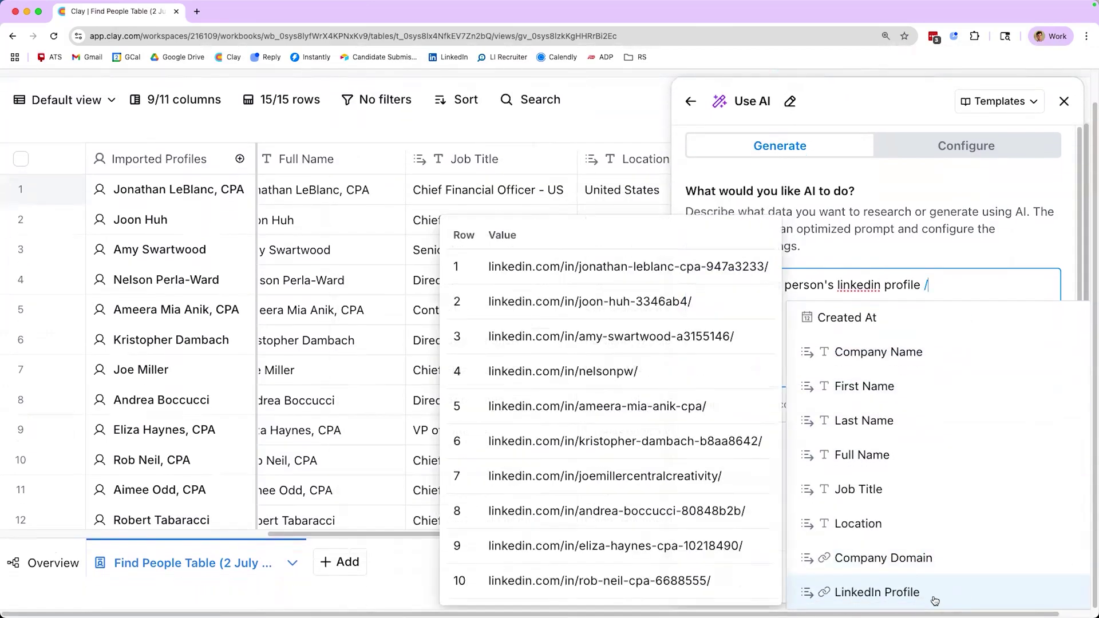
pyautogui.click(933, 598)
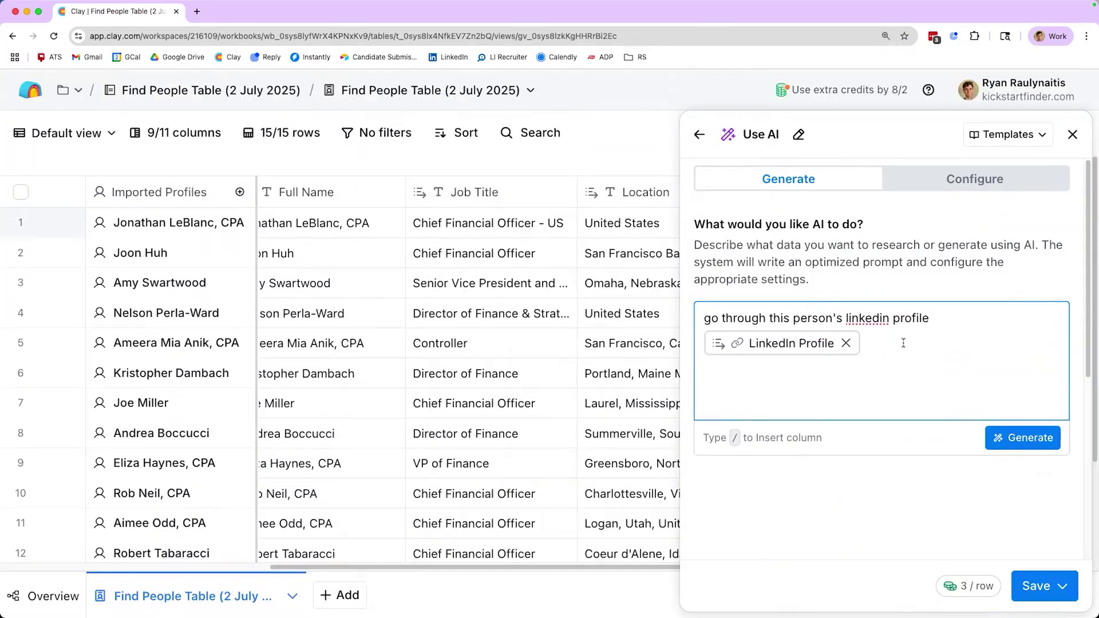
pyautogui.write('and see if there is a company that they left ')
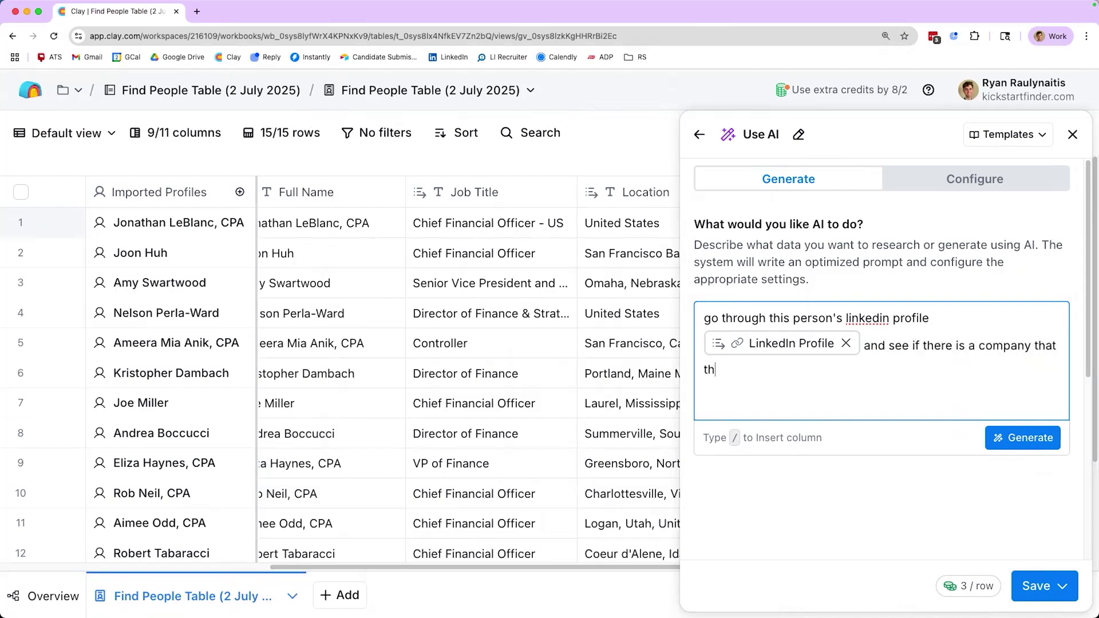
pyautogui.write('in the past 3 months.')
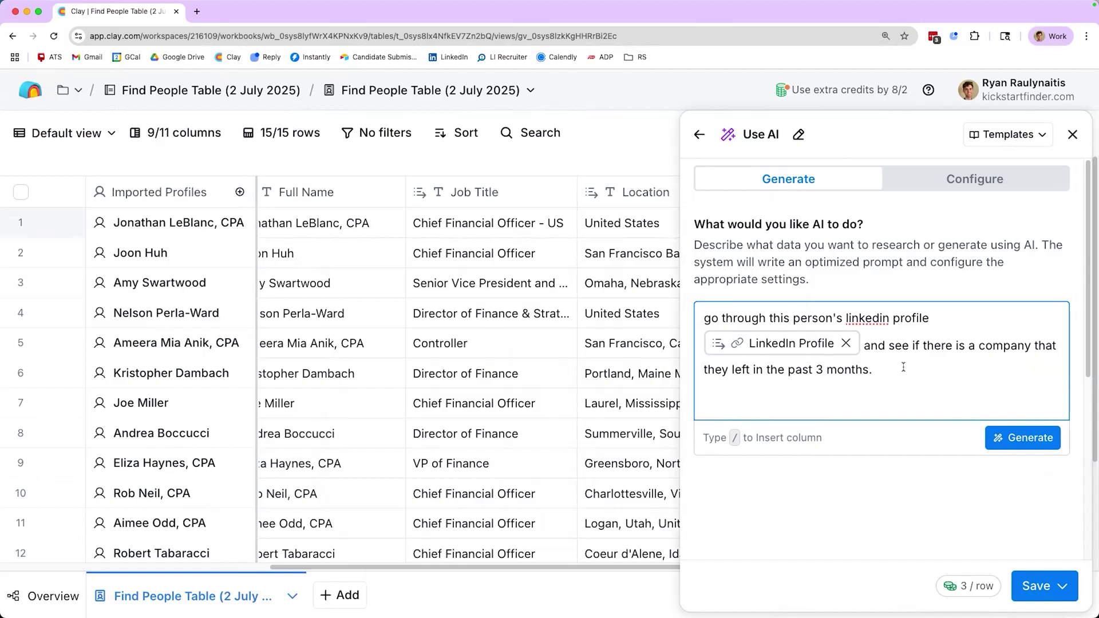
# Step: Request the former title, company LinkedIn URL and domain, with a no-departure fallback, then generate
pyautogui.scroll(-1, 903, 367)
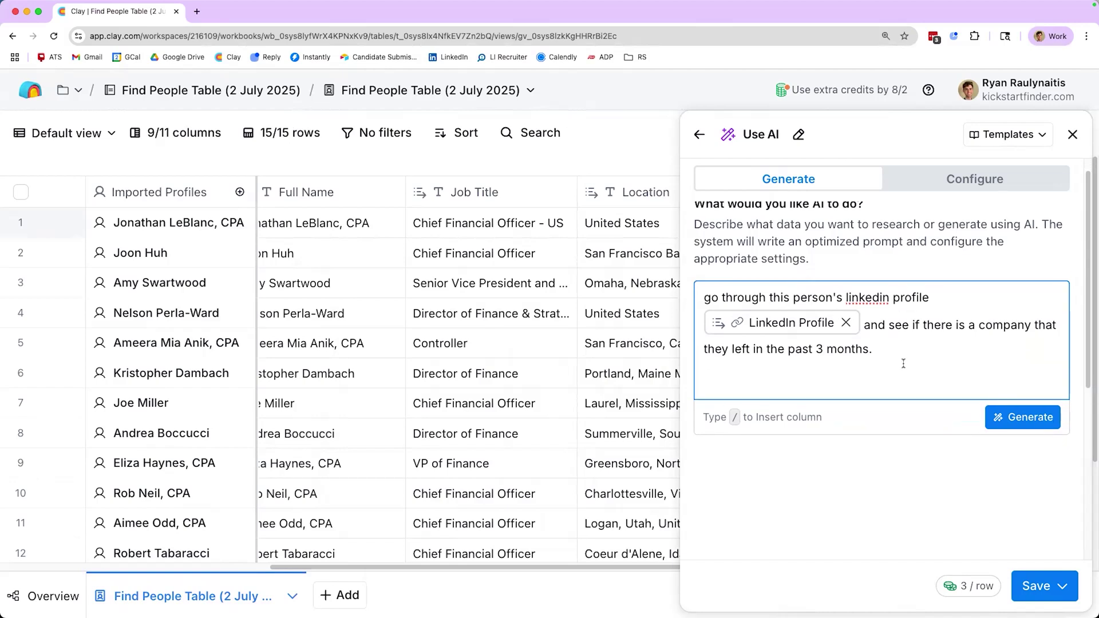
pyautogui.write('if there is, please list out the name of the company, the ti')
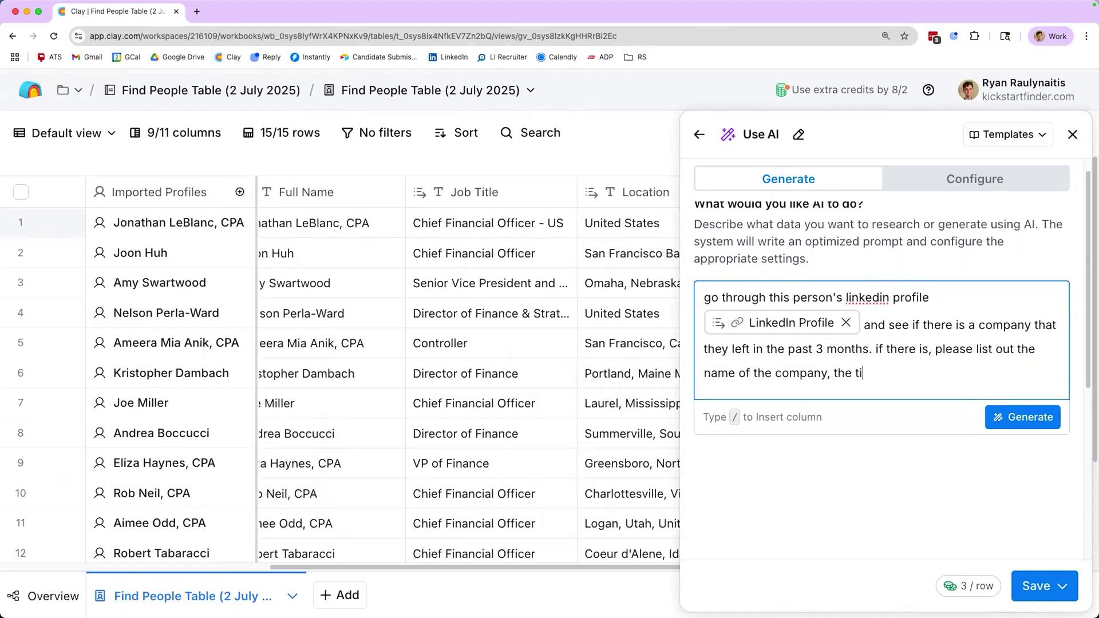
pyautogui.write('tle this person held whe')
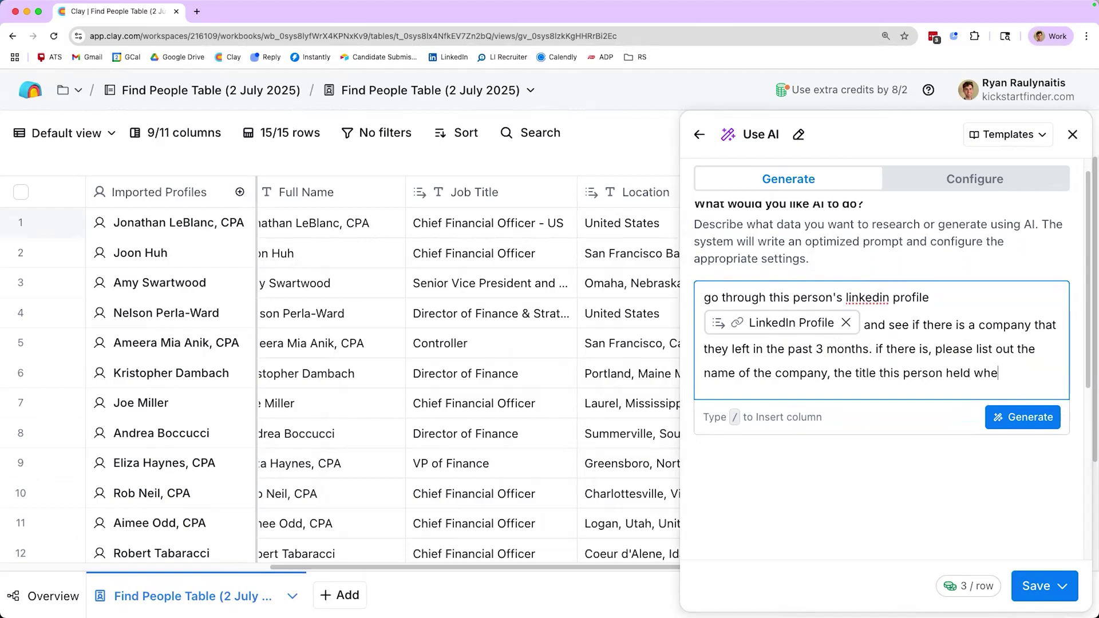
pyautogui.write("n they left, the company's linkedin URL, and the com")
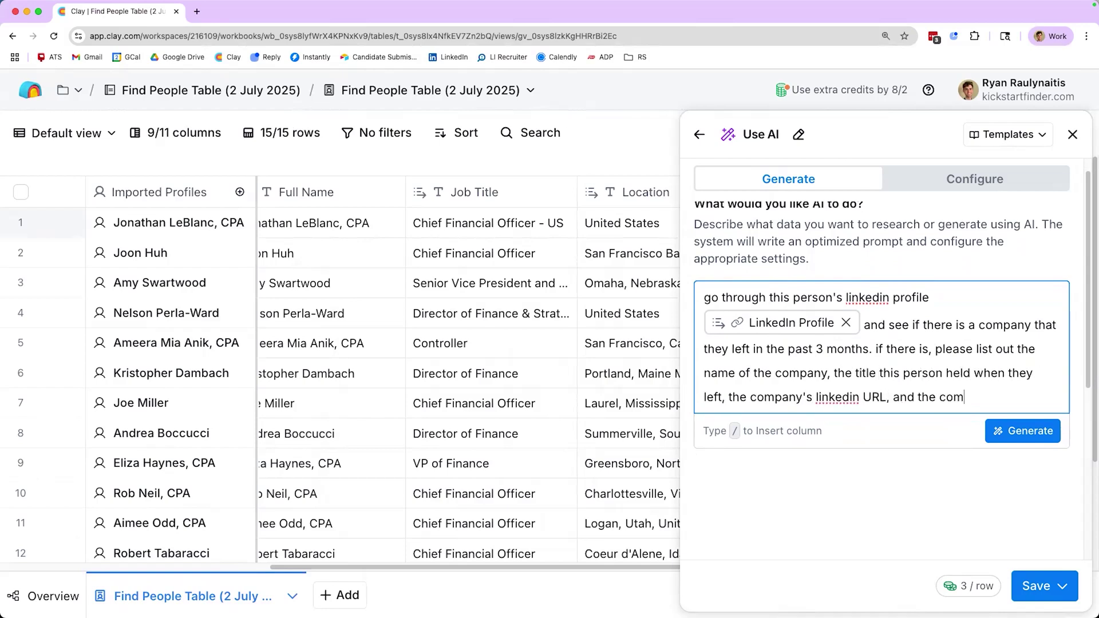
pyautogui.write('[a')
pyautogui.press('BackSpace')
pyautogui.press('BackSpace')
pyautogui.write("pany's domain. if ther")
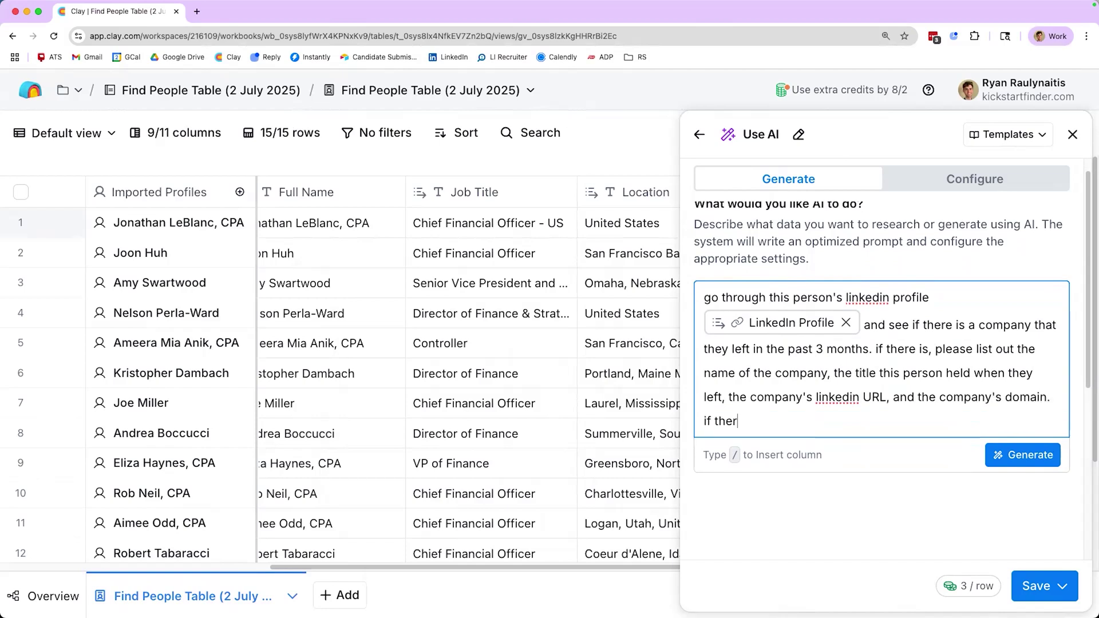
pyautogui.write('e is not a company they left in the last 3 months, retu')
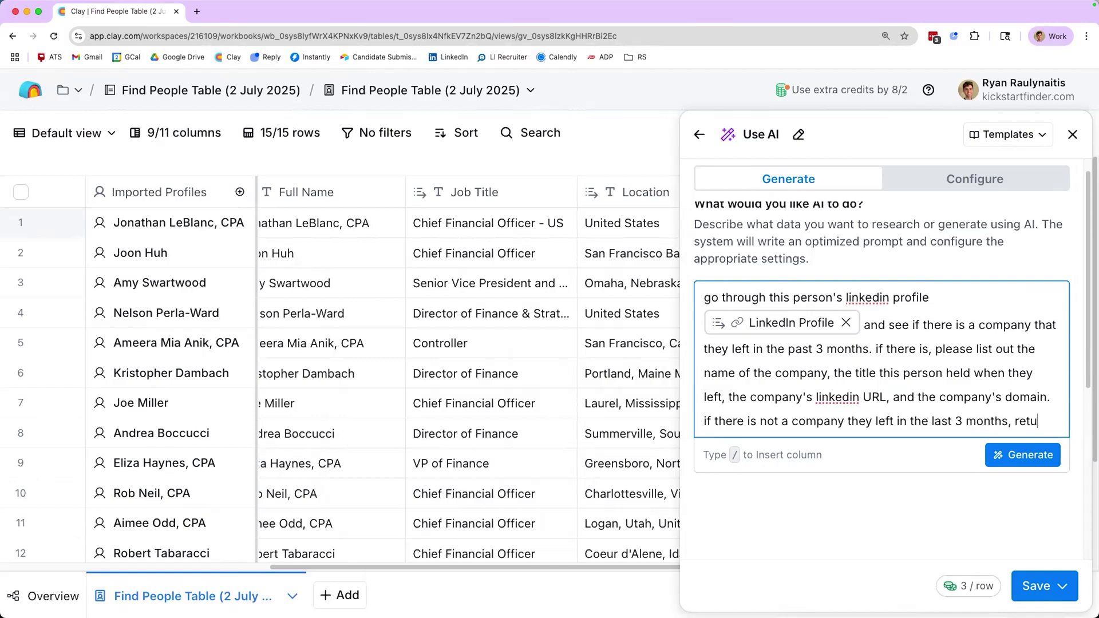
pyautogui.write('rn "didn\'t leave"')
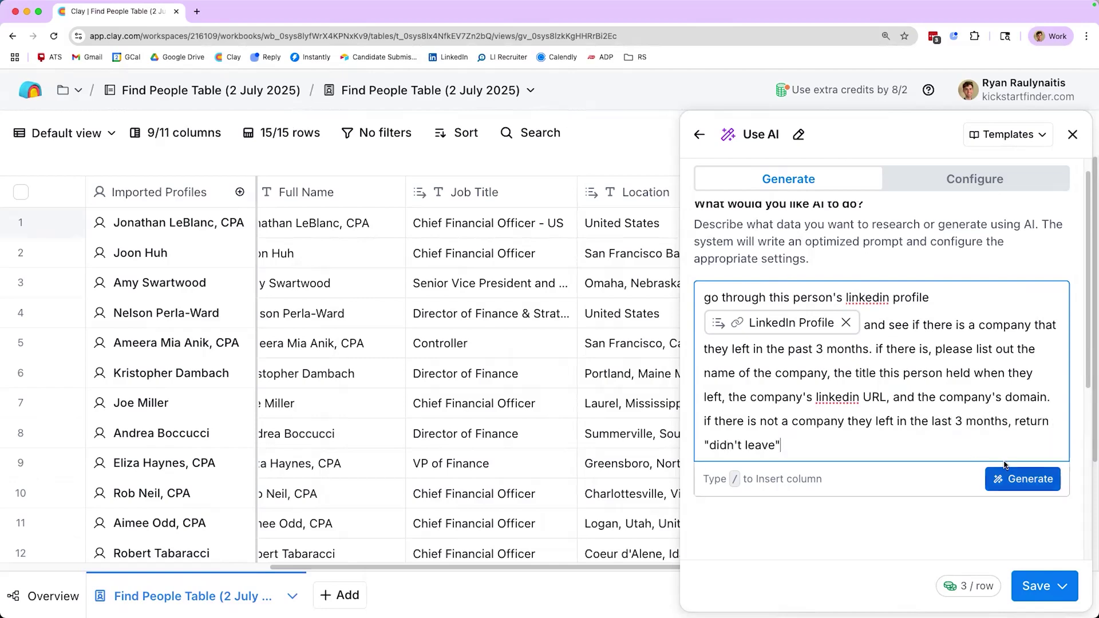
pyautogui.click(1016, 484)
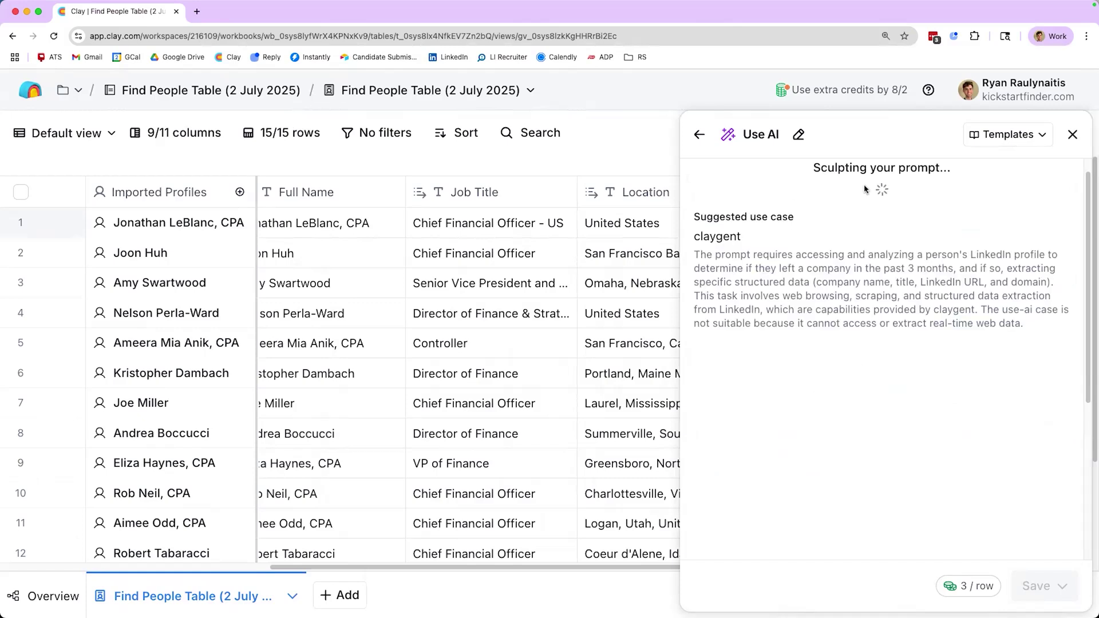
pyautogui.scroll(-1, 833, 454)
pyautogui.scroll(-2, 834, 454)
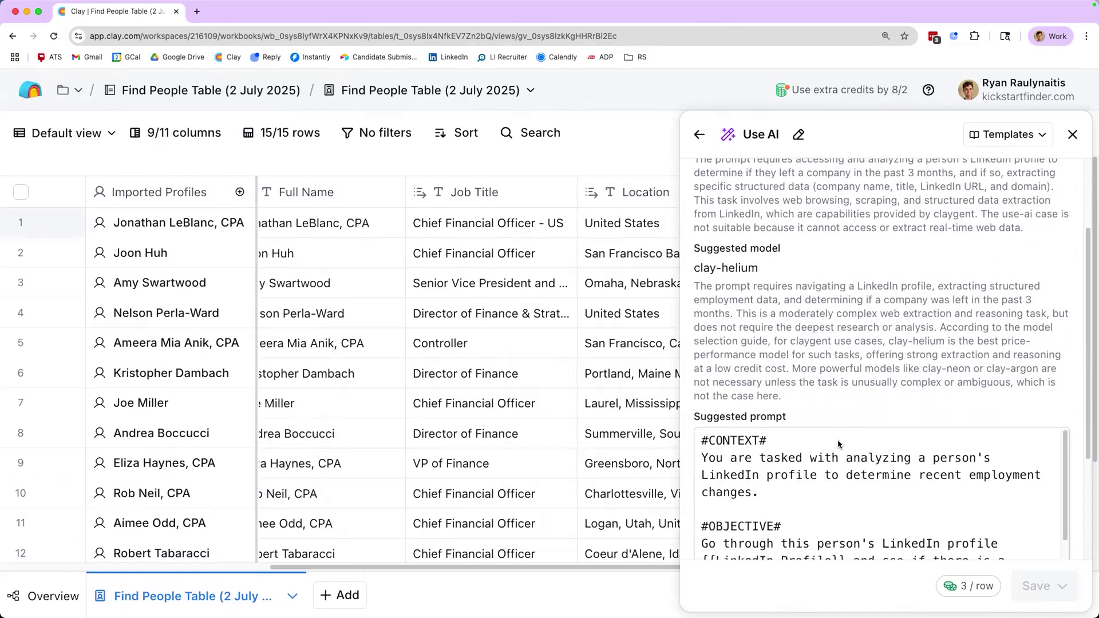
pyautogui.scroll(-5, 831, 347)
pyautogui.scroll(-10, 811, 420)
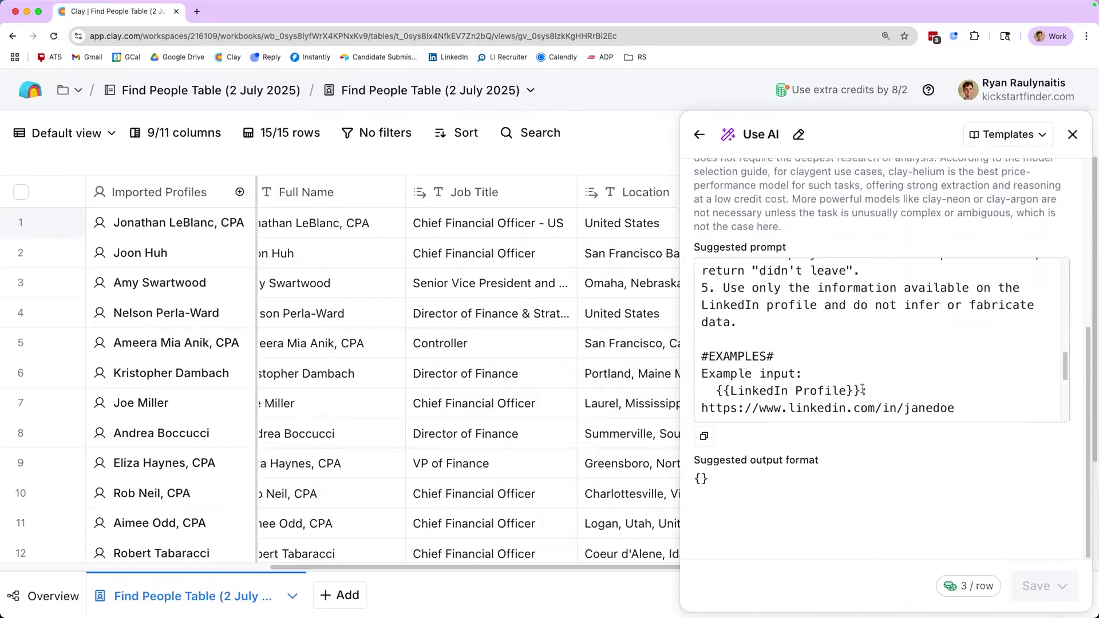
pyautogui.scroll(8, 855, 373)
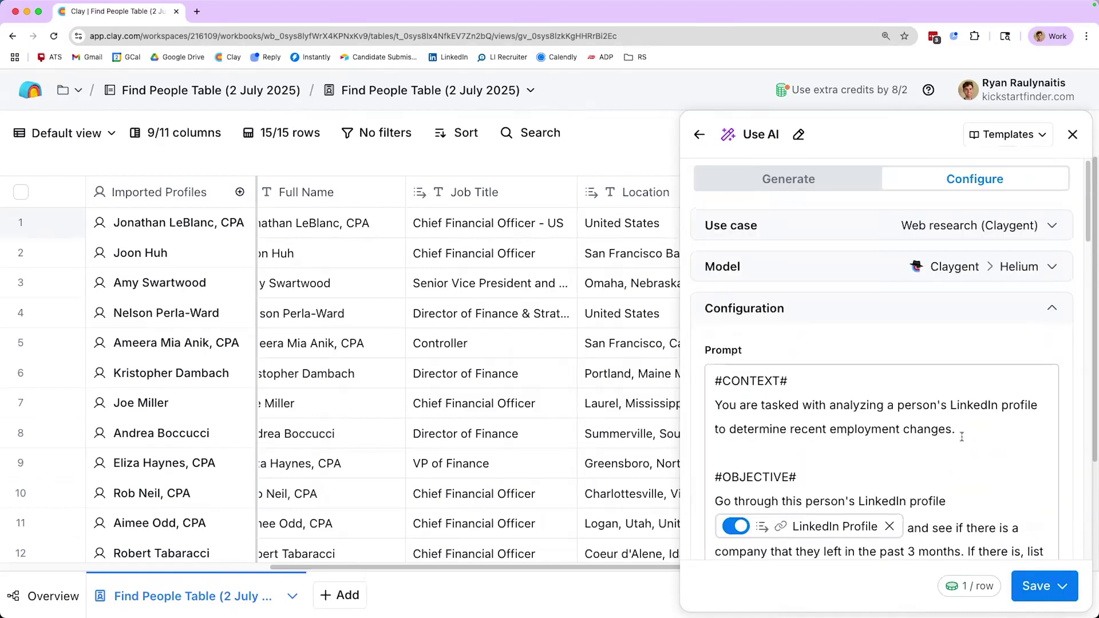
pyautogui.scroll(-1, 865, 324)
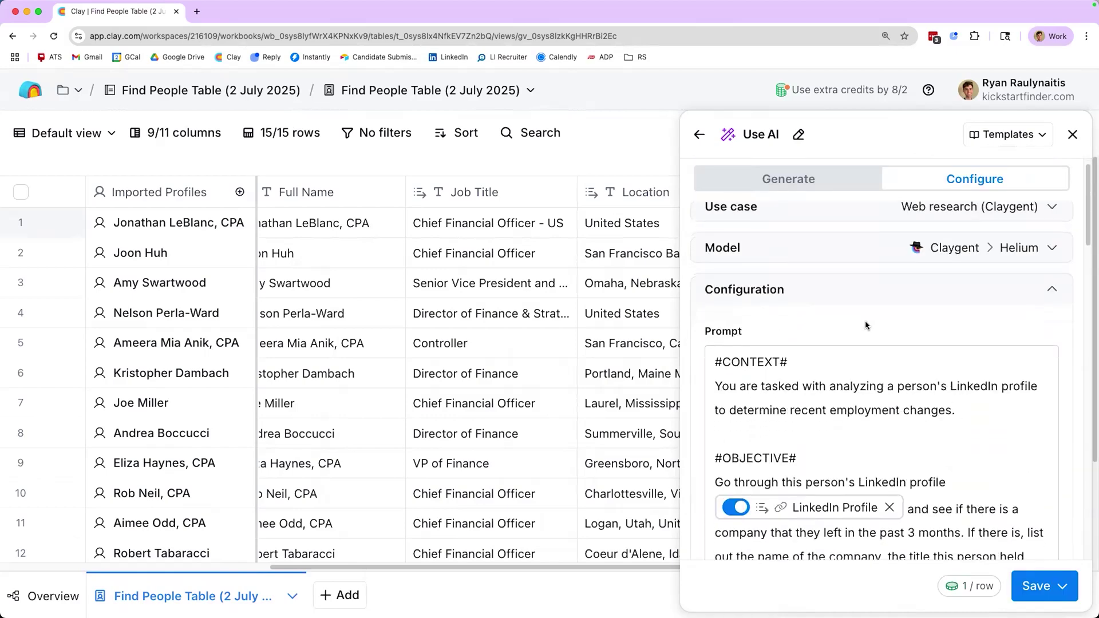
pyautogui.scroll(-8, 797, 338)
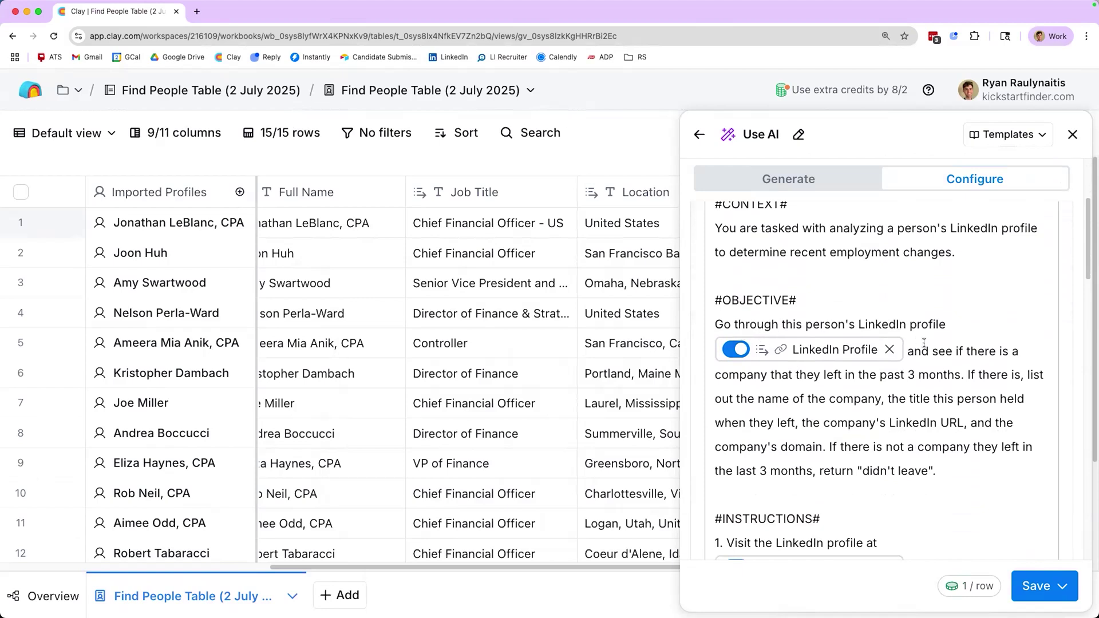
pyautogui.scroll(-4, 887, 364)
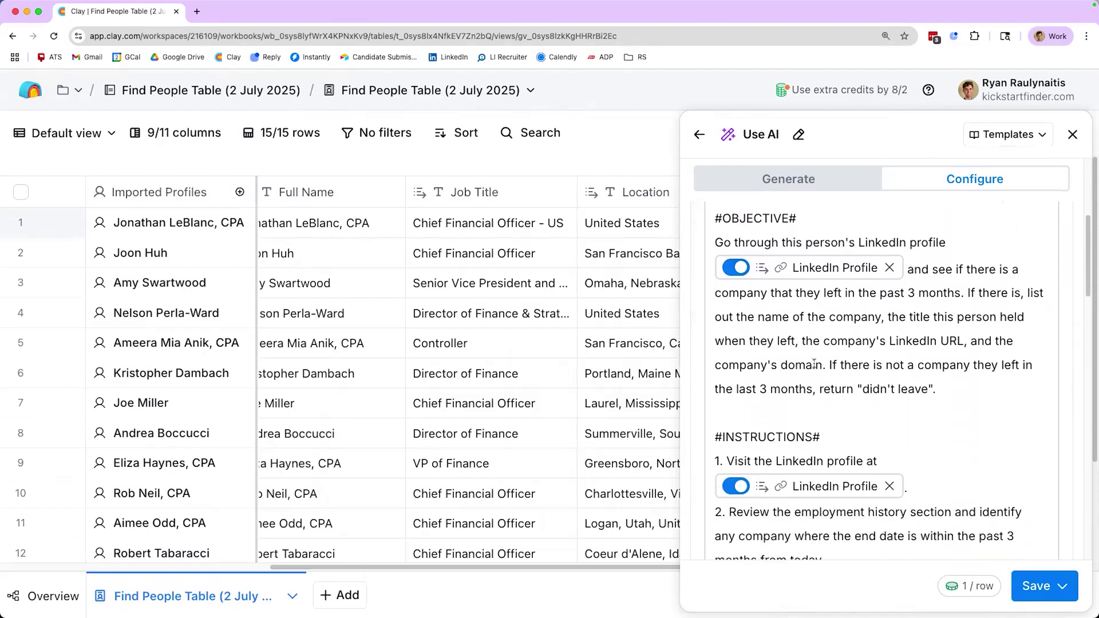
pyautogui.scroll(-8, 830, 363)
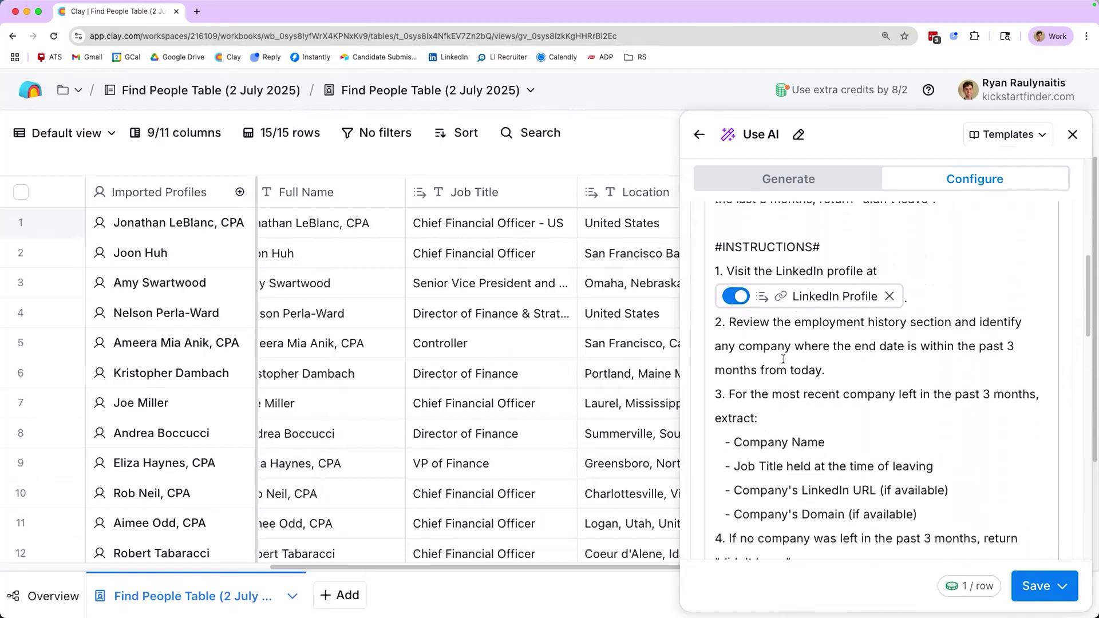
pyautogui.scroll(-2, 836, 363)
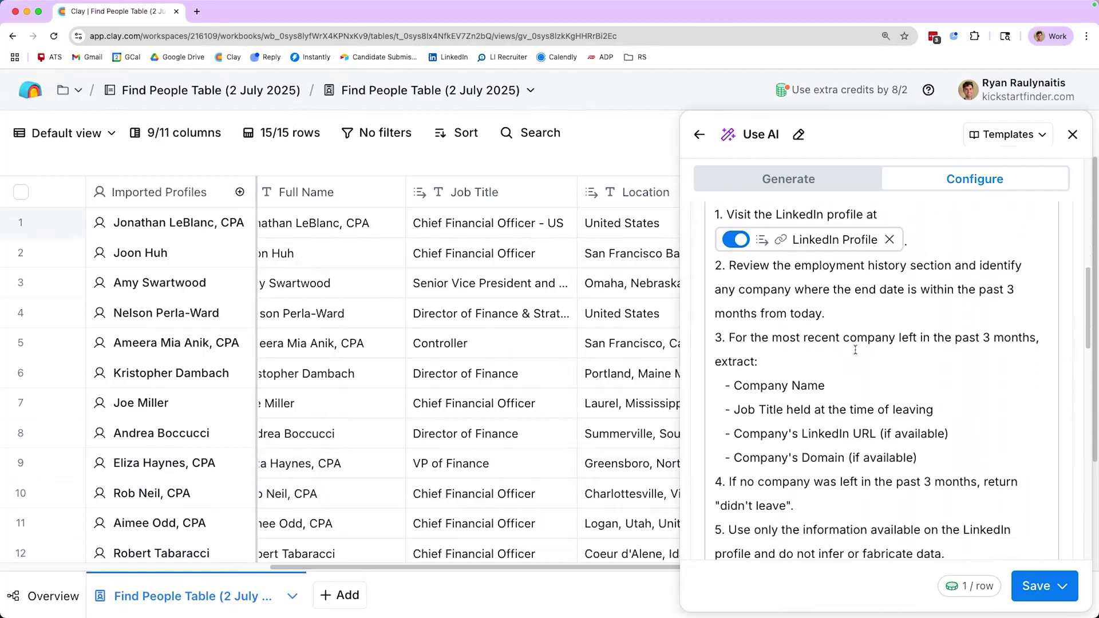
pyautogui.scroll(-3, 855, 349)
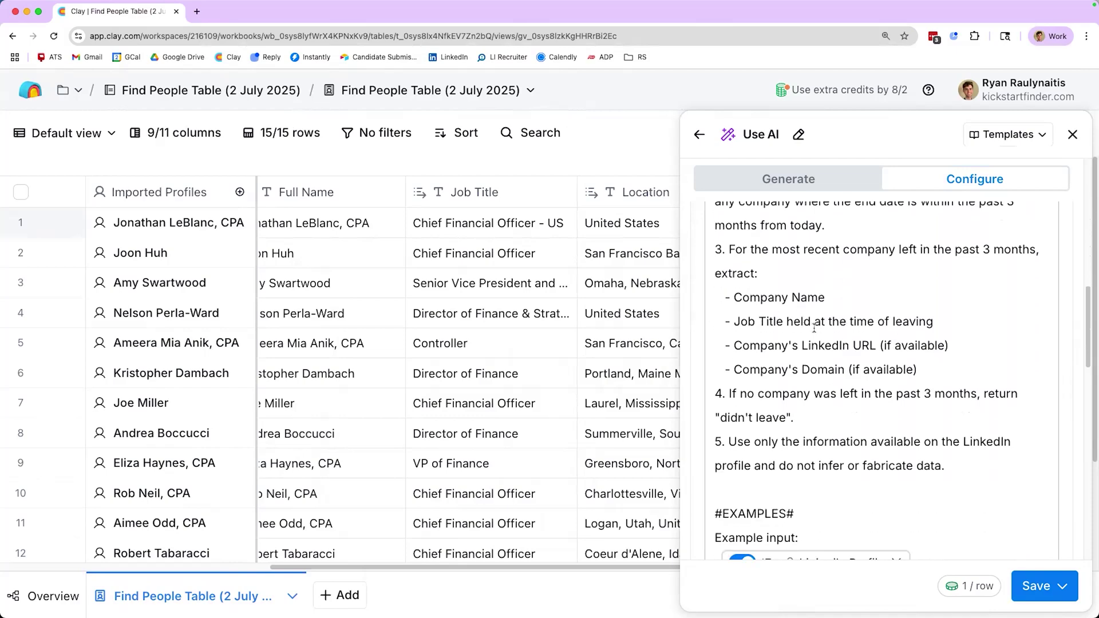
pyautogui.scroll(-10, 885, 372)
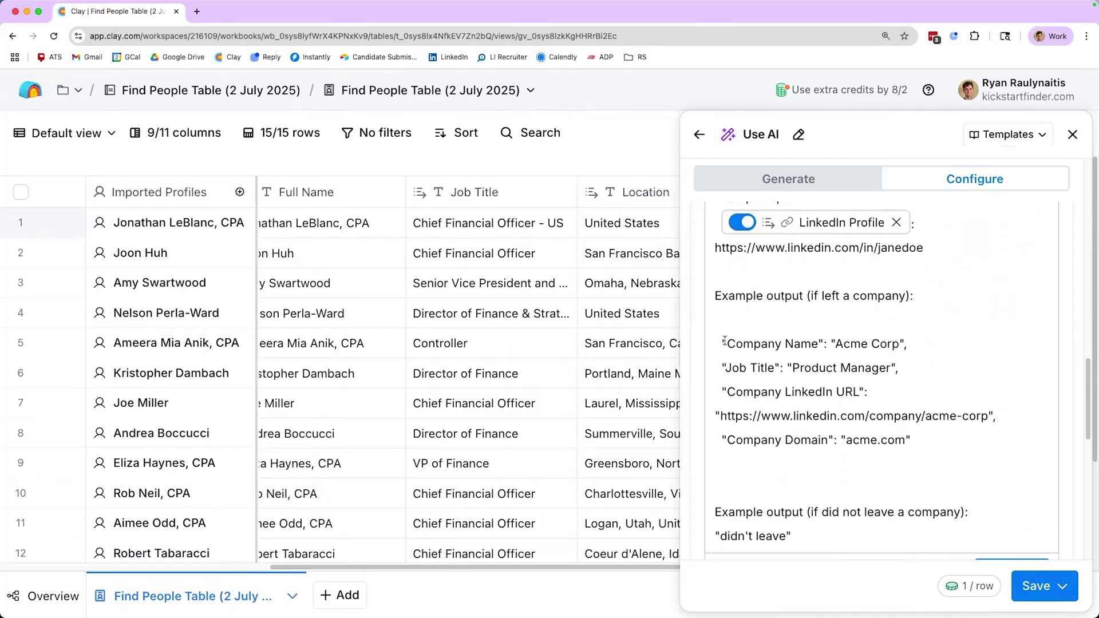
pyautogui.scroll(-10, 831, 366)
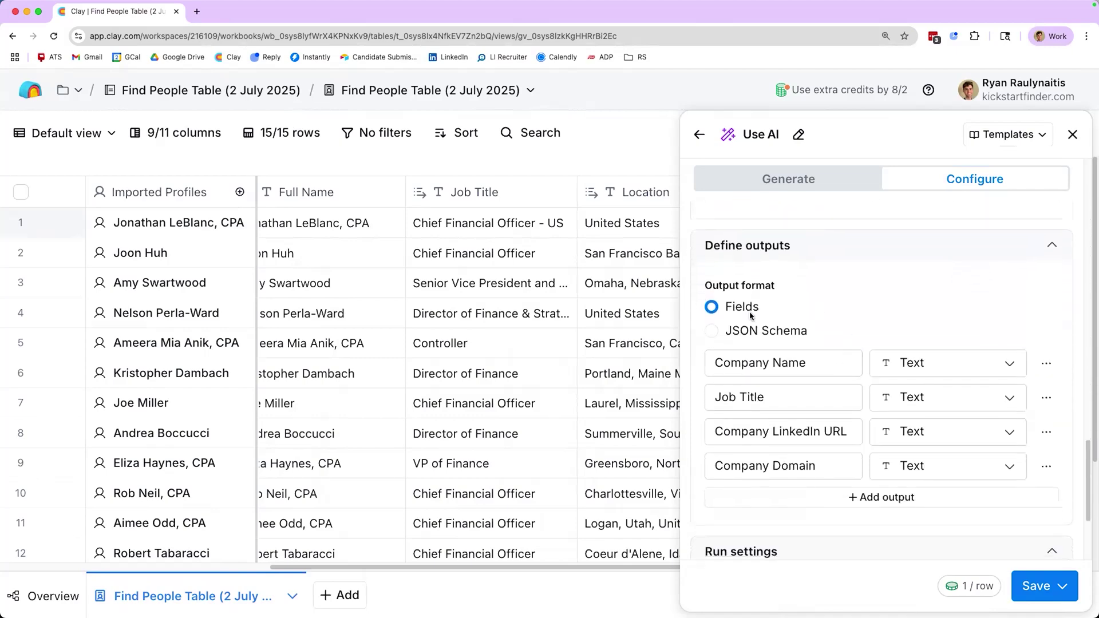
# Step: Set Company LinkedIn URL and Company Domain outputs to URL type and save the column unrun
pyautogui.scroll(6, 839, 342)
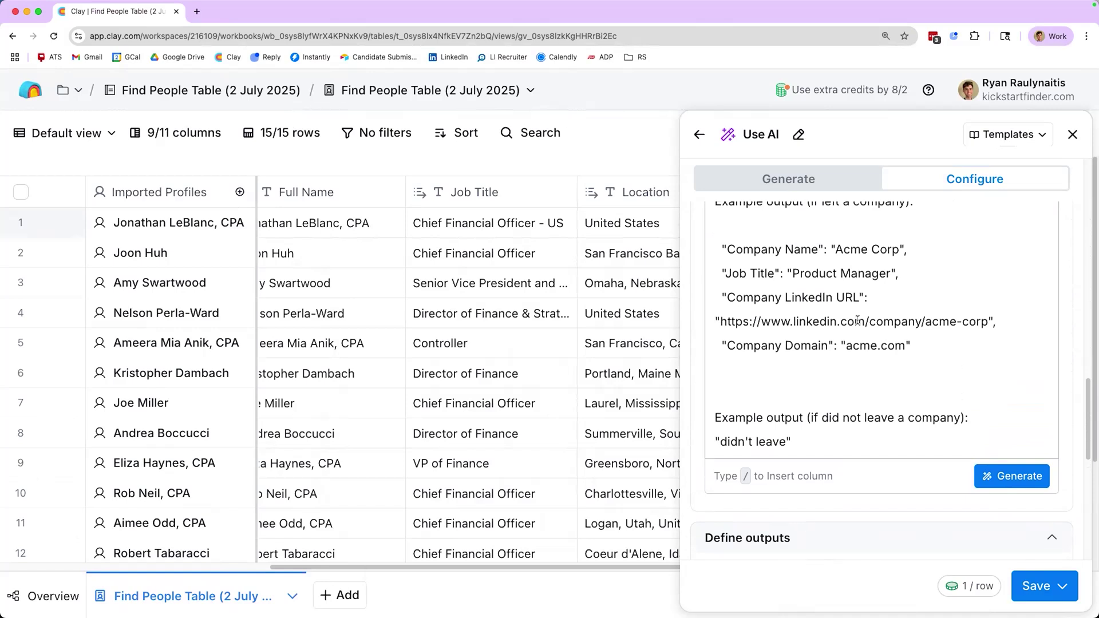
pyautogui.scroll(-6, 842, 337)
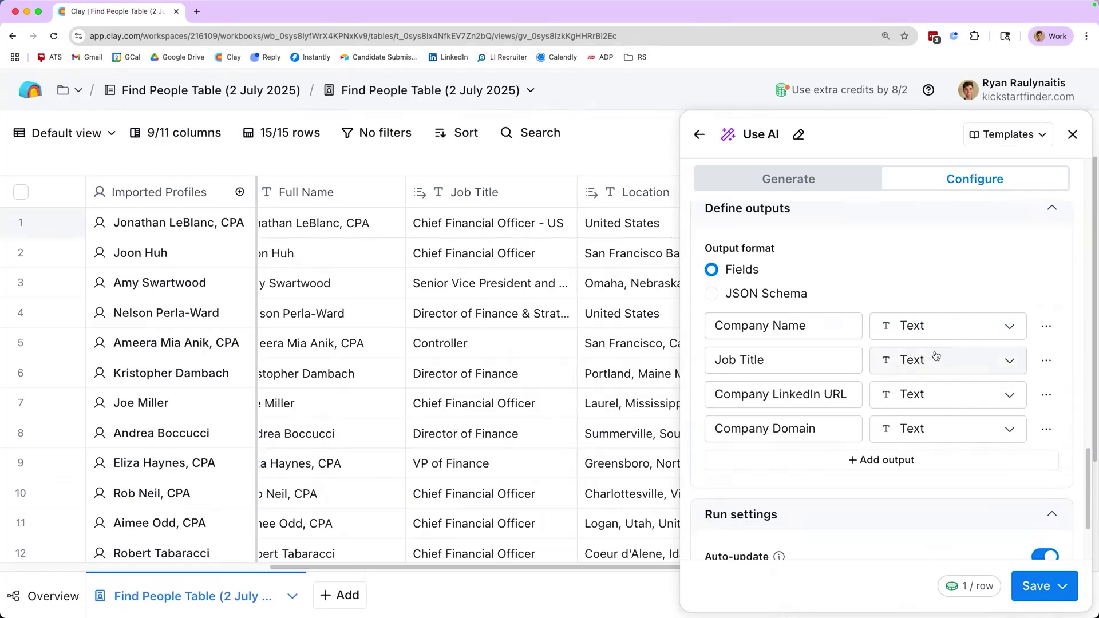
pyautogui.click(910, 395)
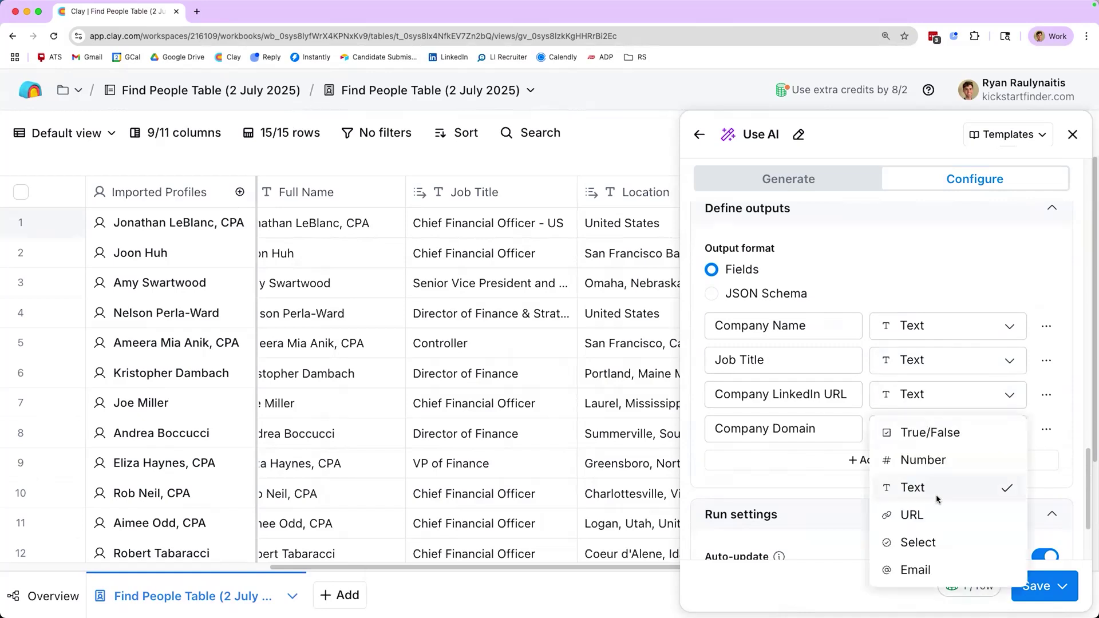
pyautogui.click(914, 503)
pyautogui.scroll(-2, 822, 433)
pyautogui.click(933, 390)
pyautogui.click(925, 503)
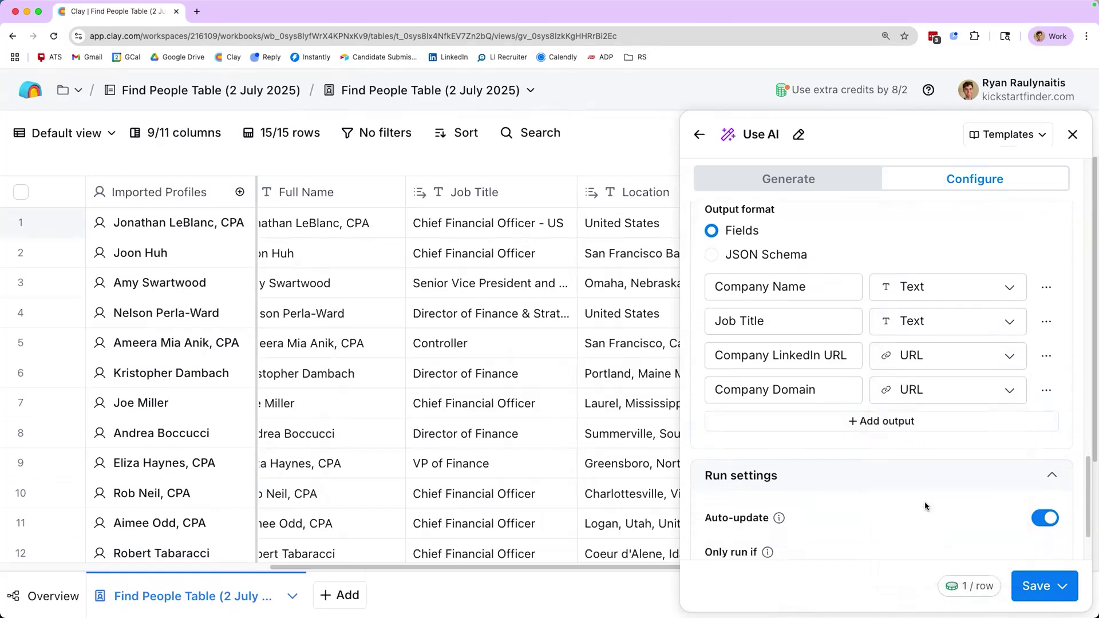
pyautogui.scroll(-2, 858, 461)
pyautogui.click(1030, 584)
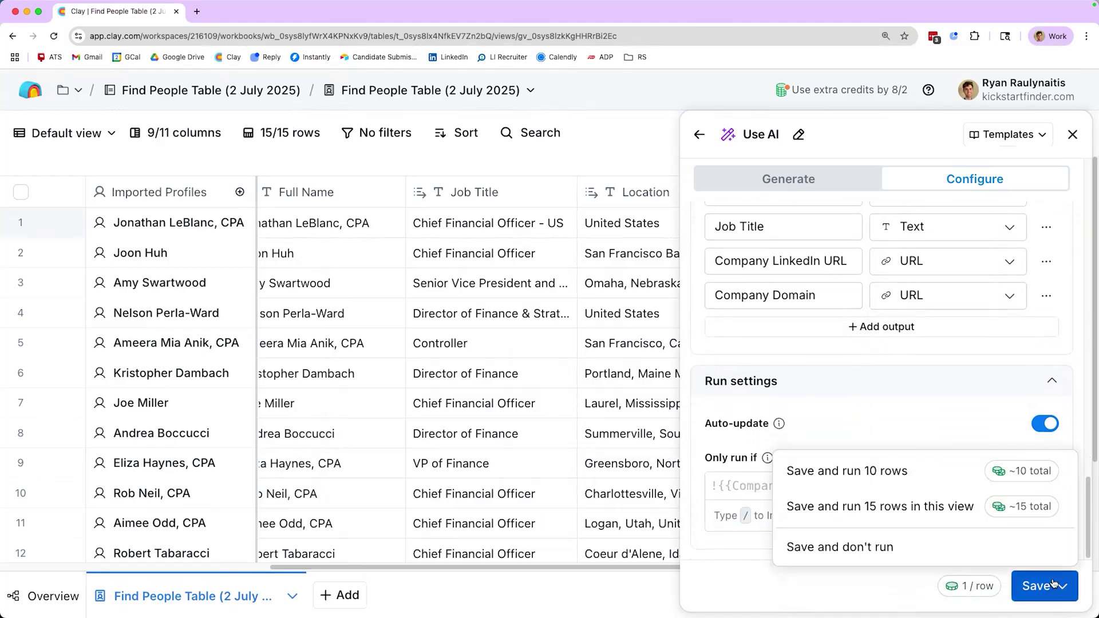
pyautogui.click(870, 549)
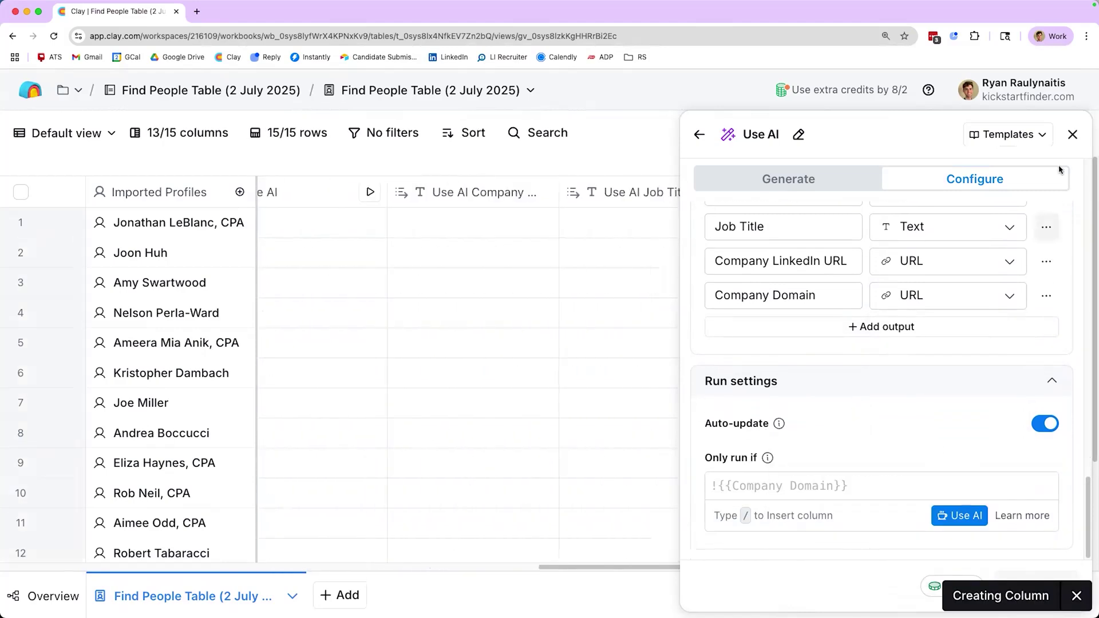
# Step: Reset browser zoom to 100% and run the Recent Departure column on rows 1–5
pyautogui.click(885, 35)
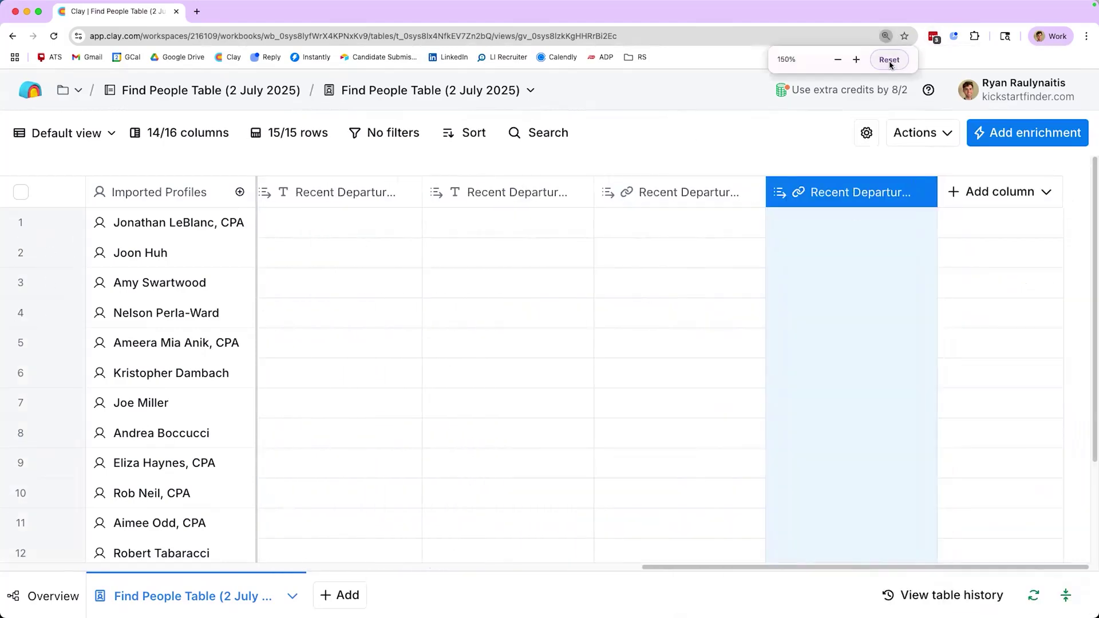
pyautogui.click(889, 59)
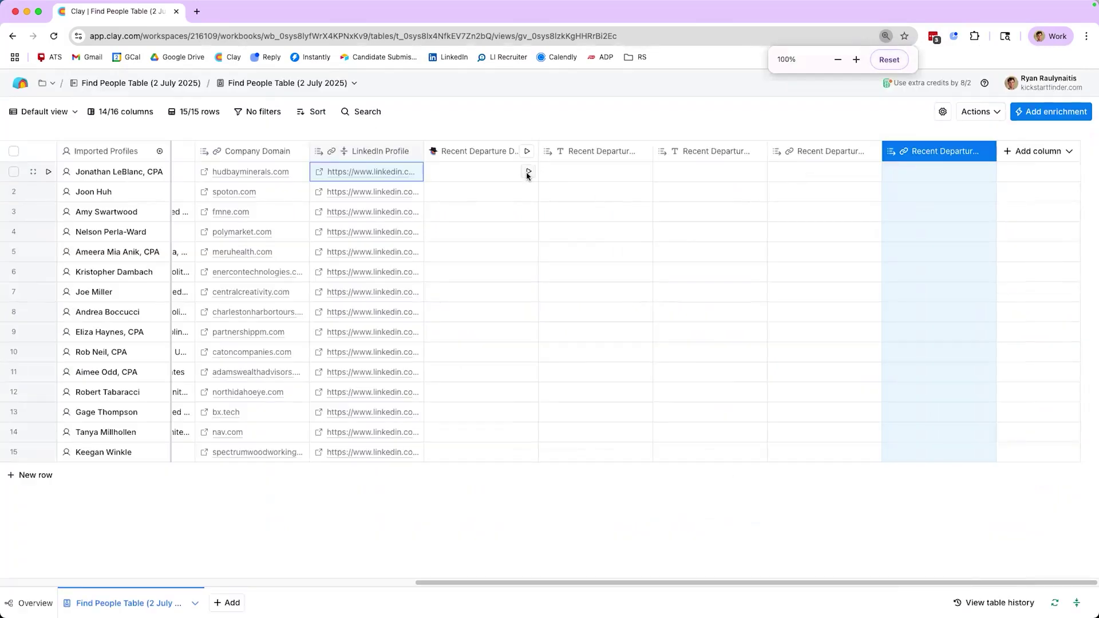
pyautogui.click(528, 172)
pyautogui.click(527, 192)
pyautogui.click(527, 212)
pyautogui.click(528, 232)
pyautogui.click(528, 252)
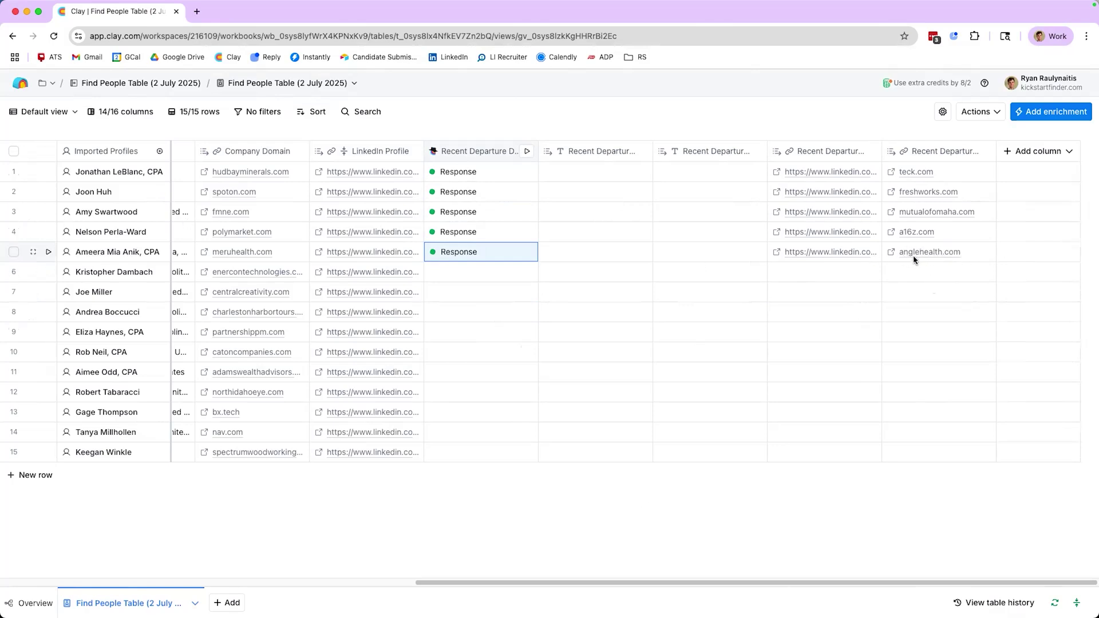
# Step: Open row 5's LinkedIn profile in a new tab to confirm the Angle Health departure, then return
pyautogui.doubleClick(349, 252)
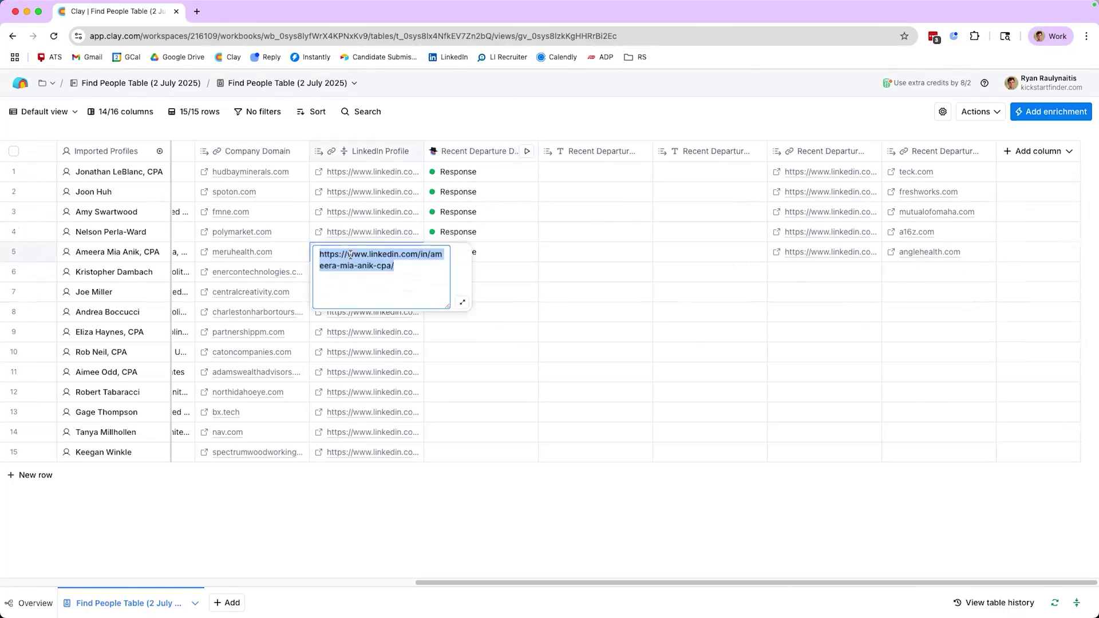
pyautogui.press('super+c')
pyautogui.click(197, 12)
pyautogui.press('super+v')
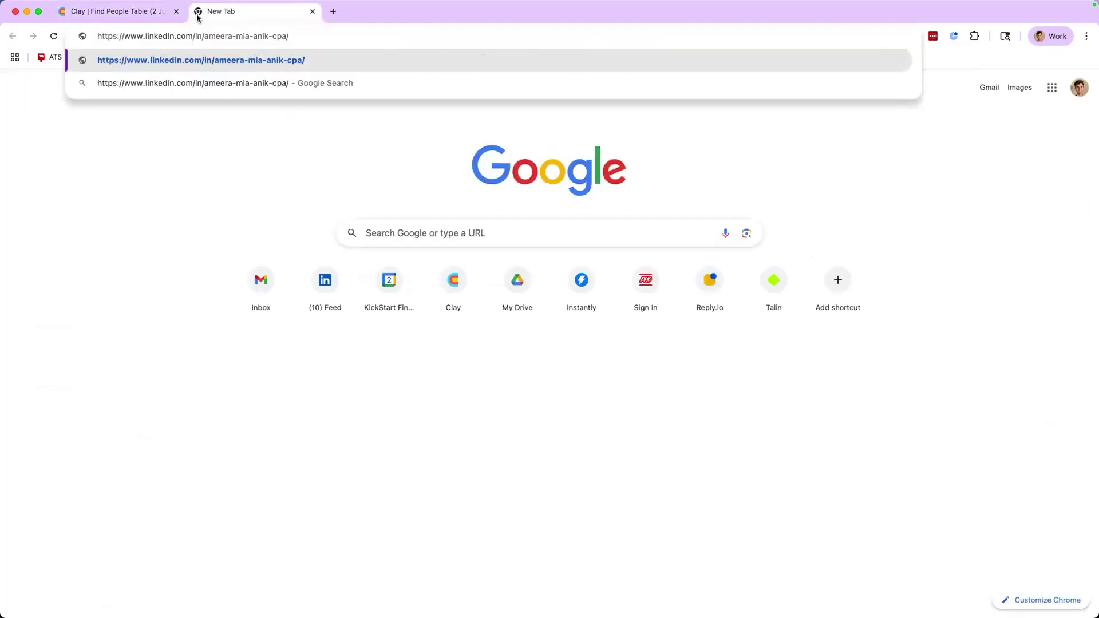
pyautogui.press('Return')
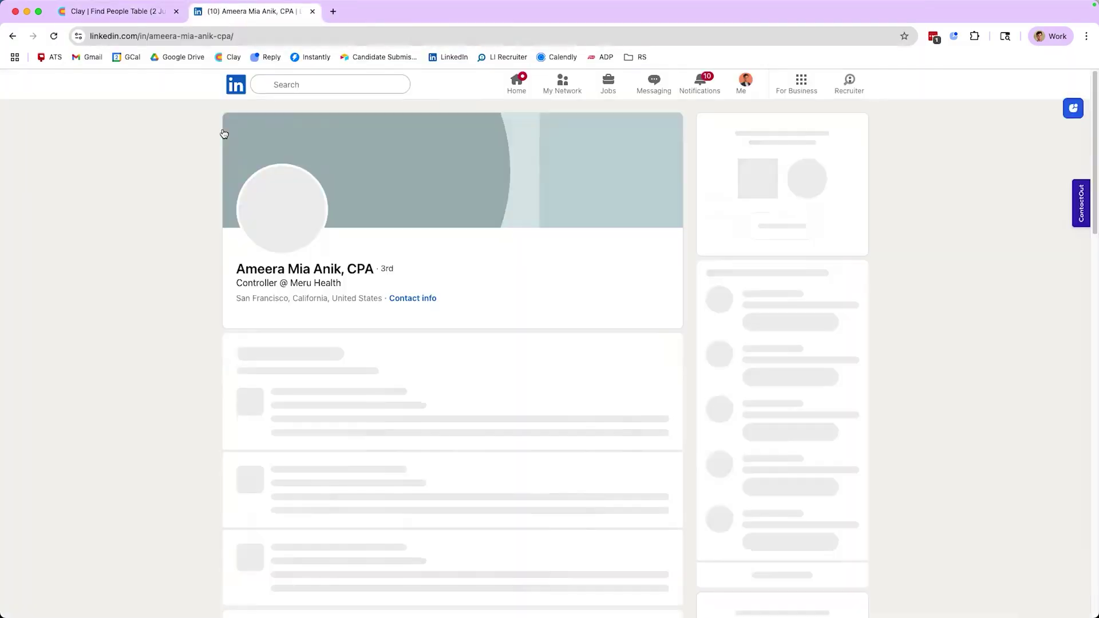
pyautogui.scroll(-6, 290, 413)
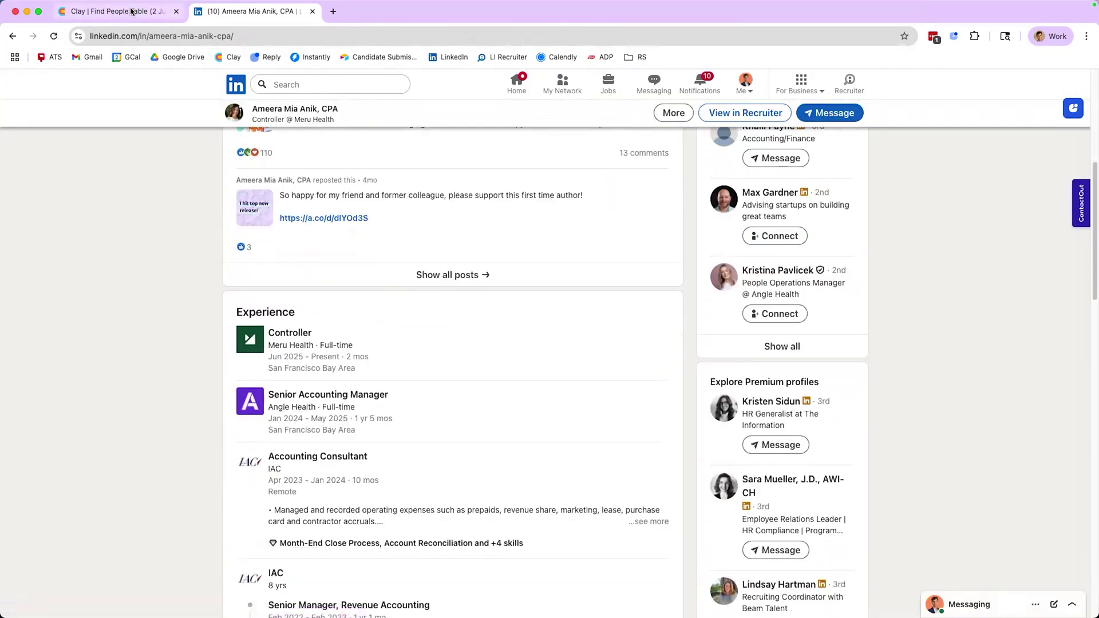
pyautogui.click(130, 13)
pyautogui.click(710, 271)
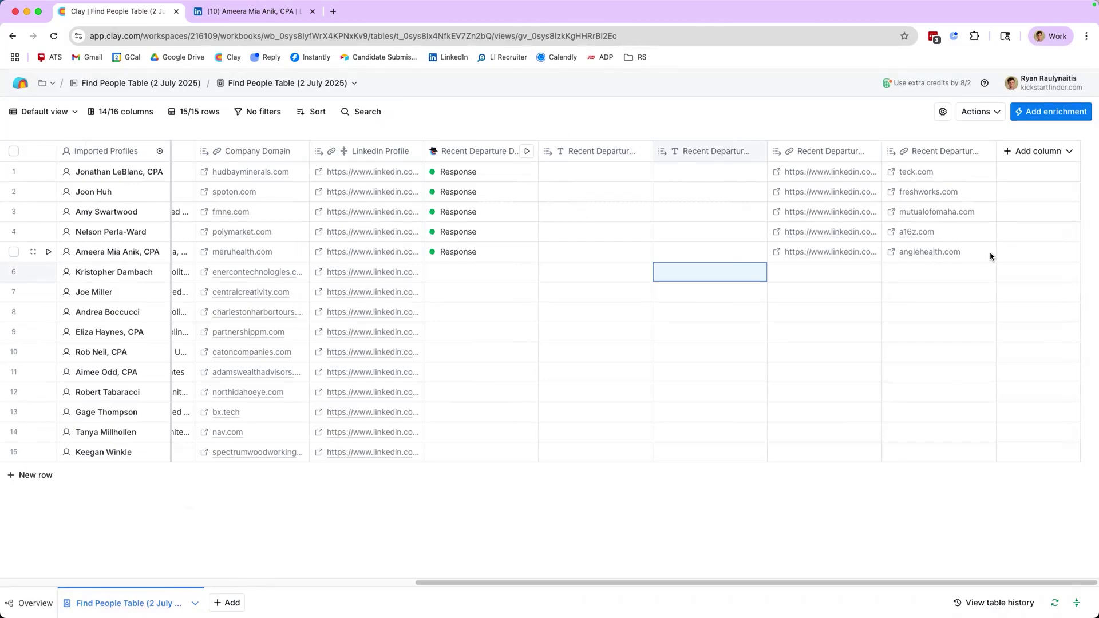
# Step: Add a Write to Other Table enrichment column
pyautogui.click(1036, 151)
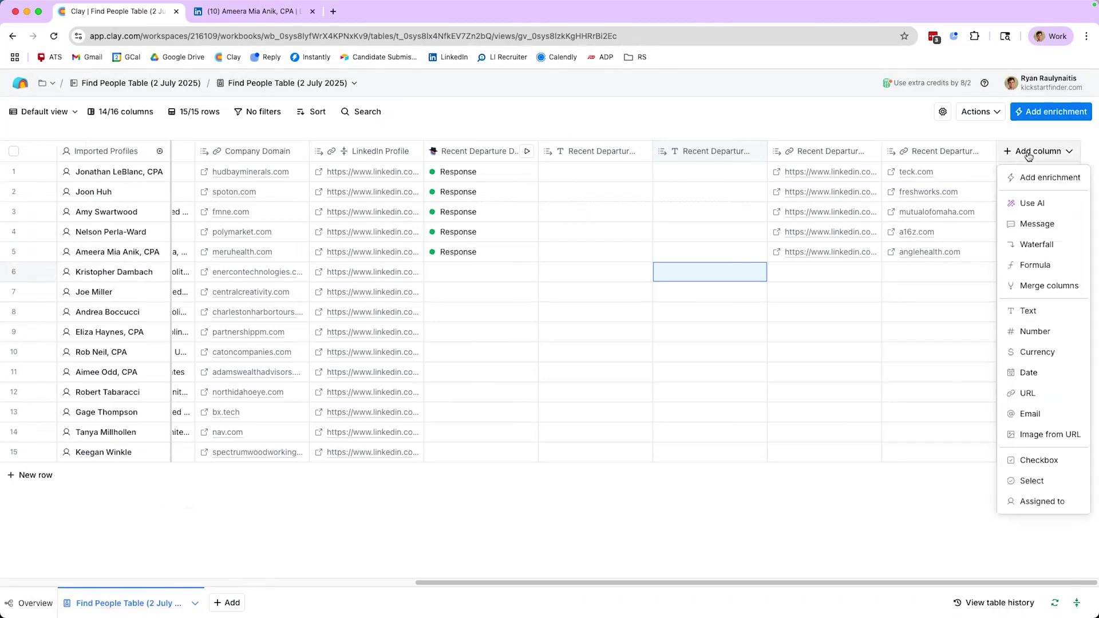
pyautogui.click(1035, 183)
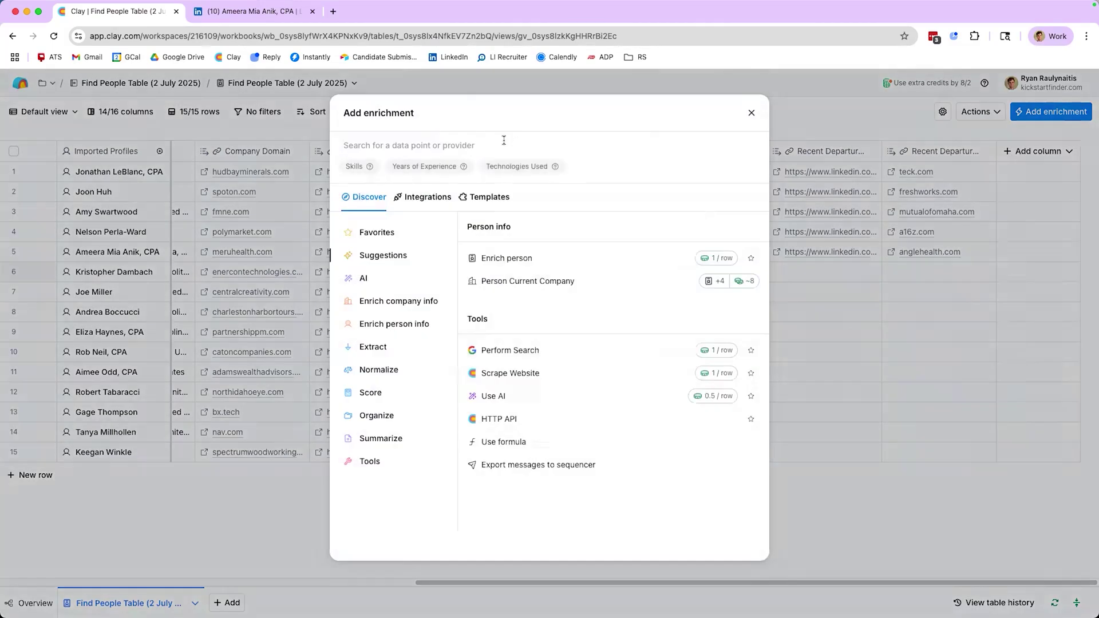
pyautogui.write('wrt to t')
pyautogui.press('Return')
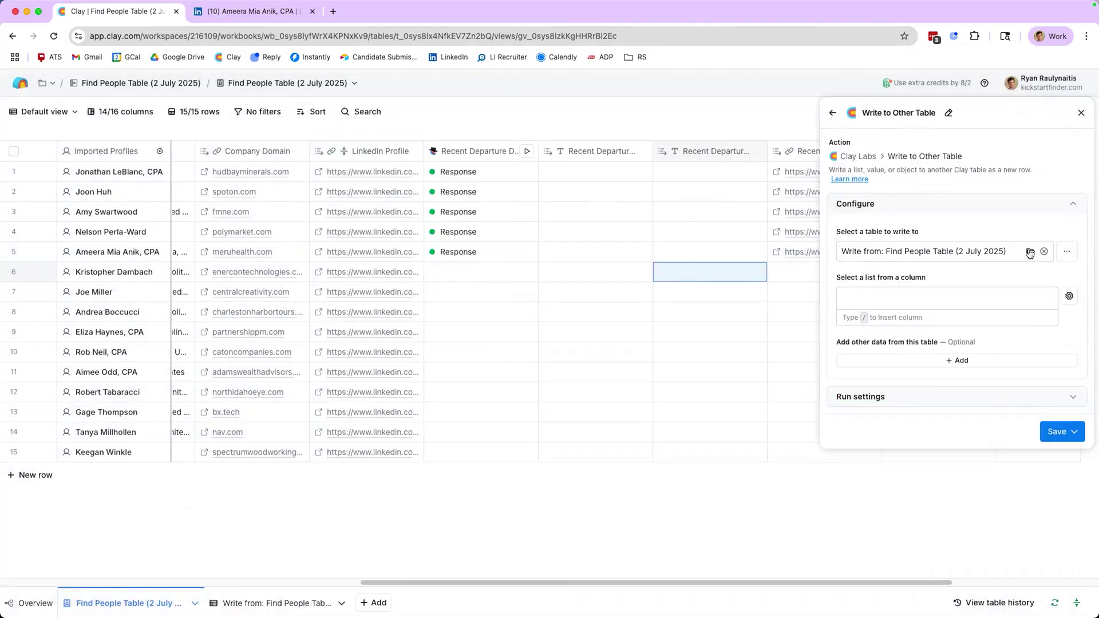
# Step: Use the departure company LinkedIn URL as the list, add Company Domain, and save
pyautogui.click(914, 298)
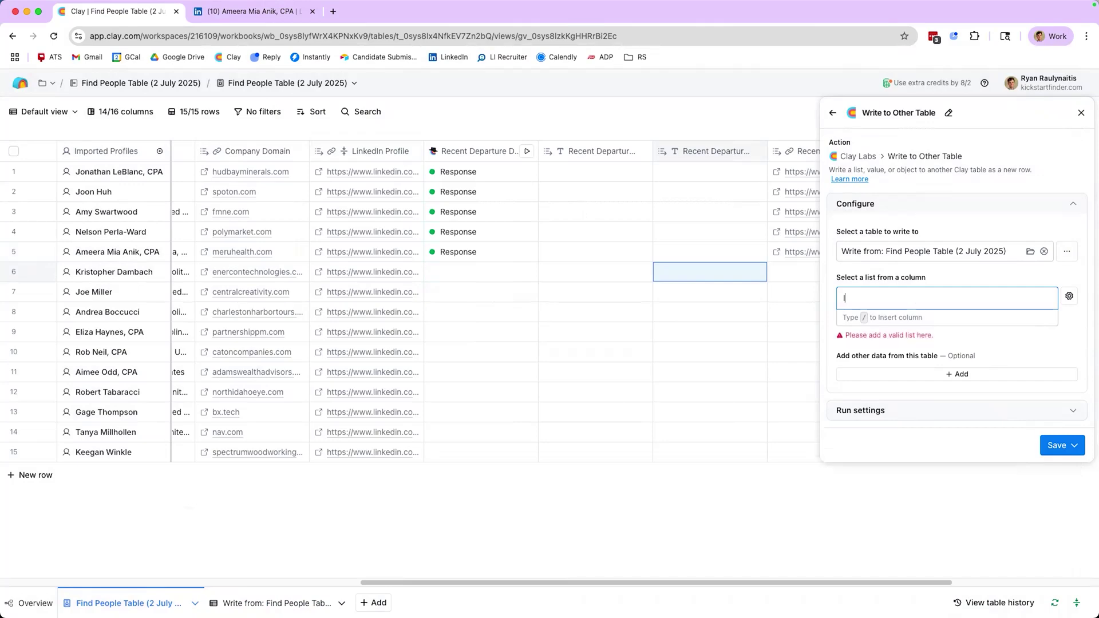
pyautogui.write('/')
pyautogui.click(939, 483)
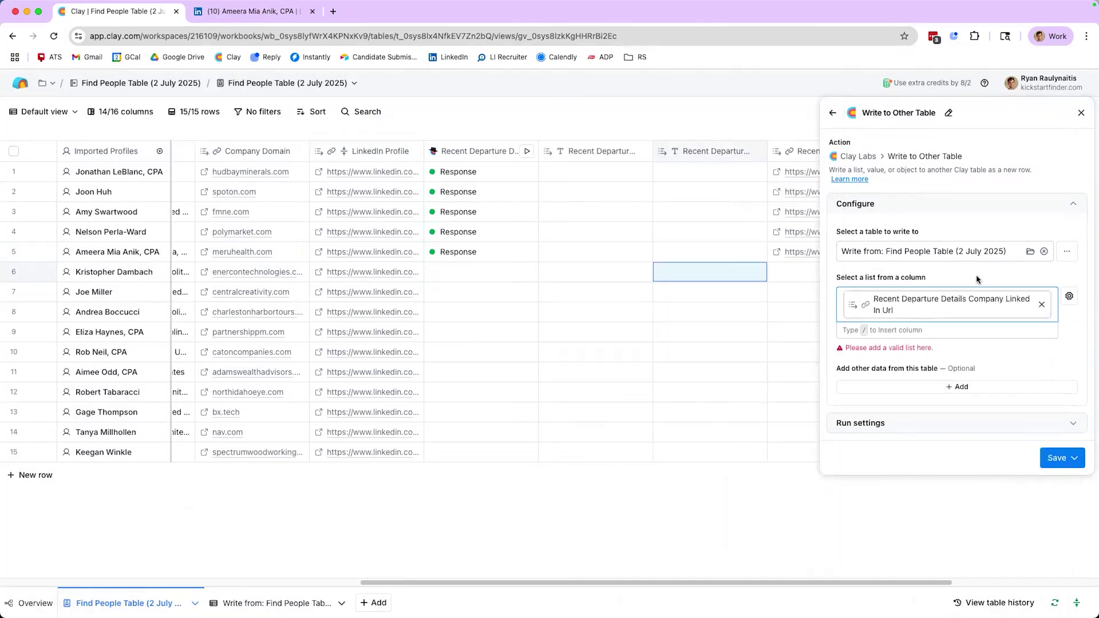
pyautogui.click(948, 387)
pyautogui.scroll(-3, 960, 598)
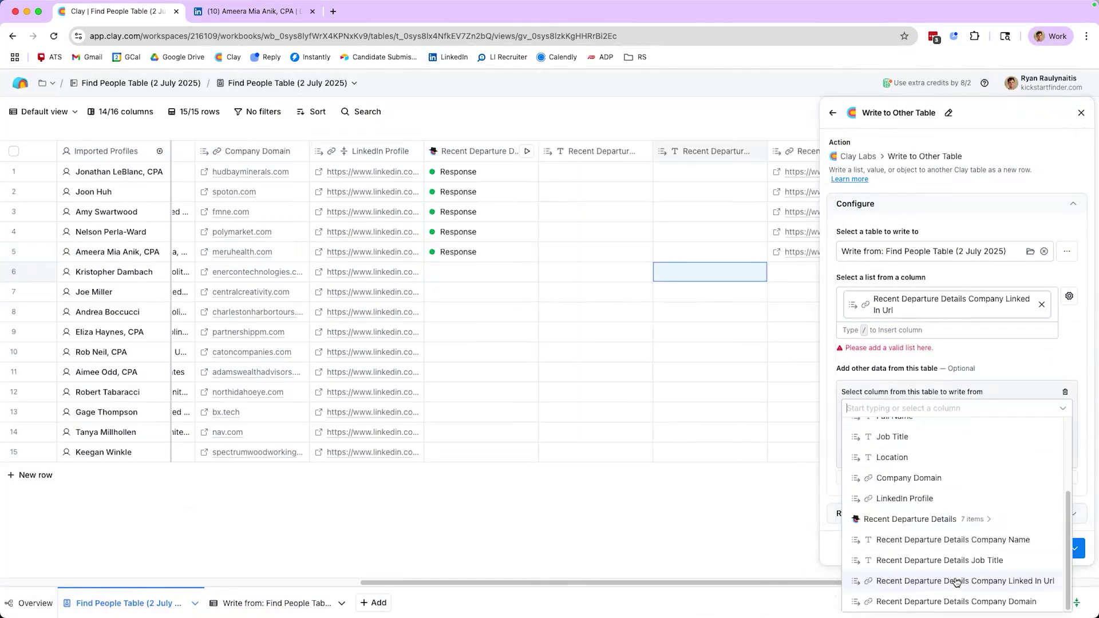
pyautogui.click(956, 602)
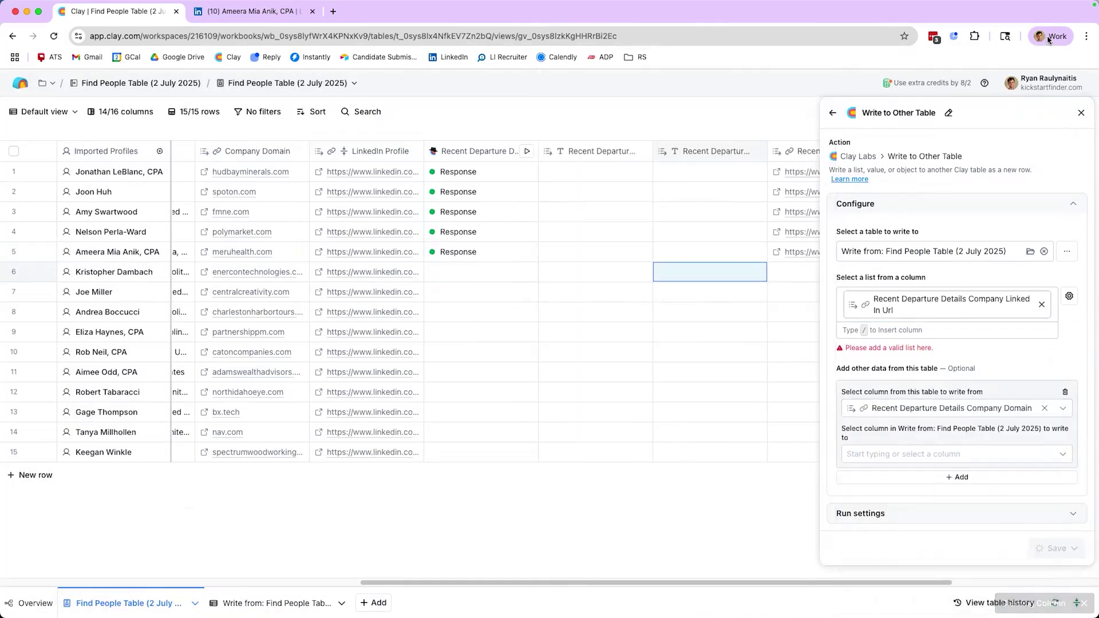
pyautogui.click(1080, 112)
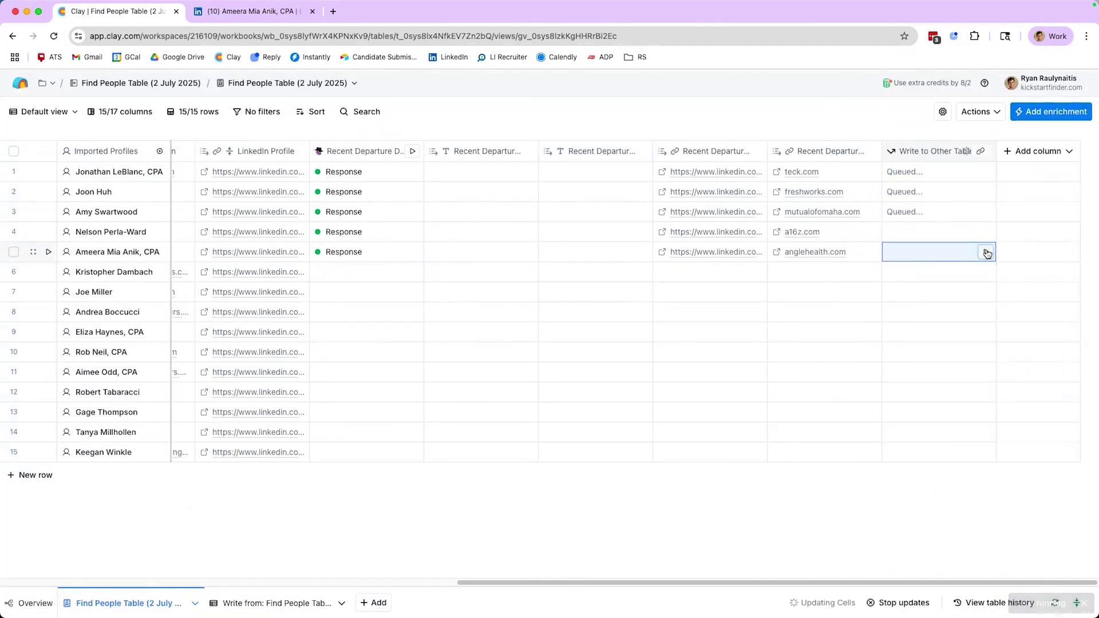
# Step: Run the write for row 5 and glance at the new destination table
pyautogui.click(987, 253)
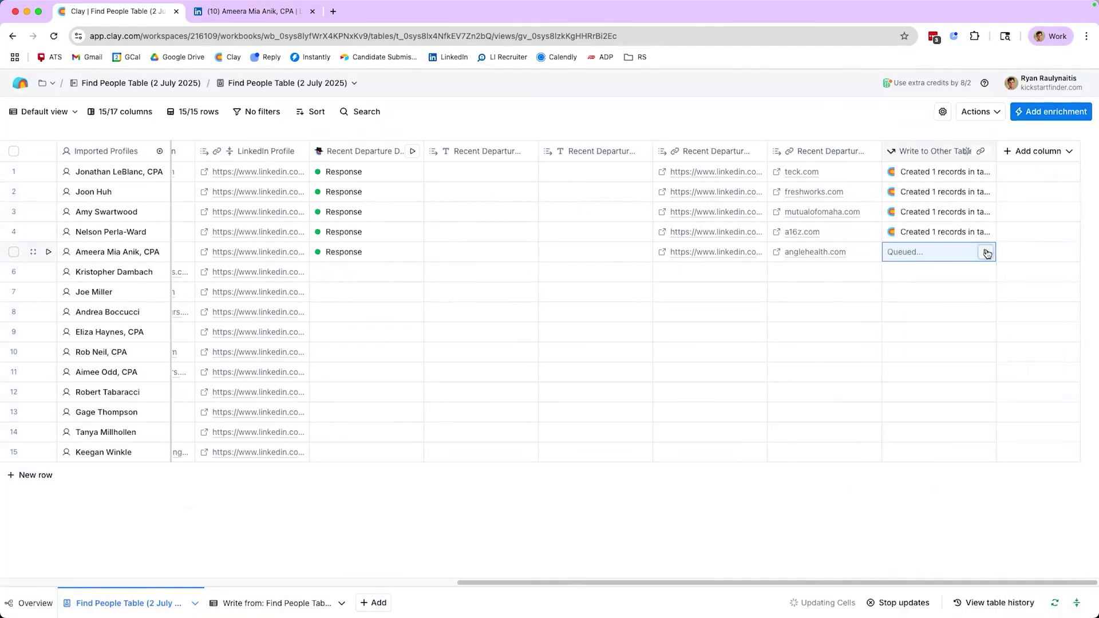
pyautogui.click(266, 602)
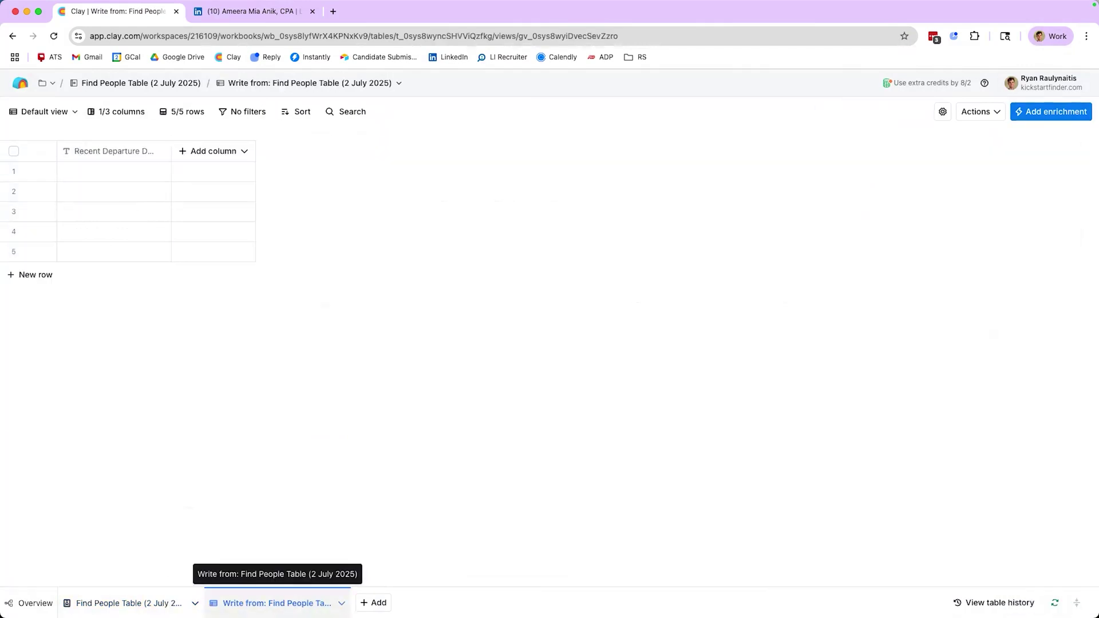
pyautogui.click(126, 603)
pyautogui.hscroll(10, 896, 319)
# Step: Open the write column's settings to reach the Write from table, dismiss the toast, and zoom in
pyautogui.click(939, 151)
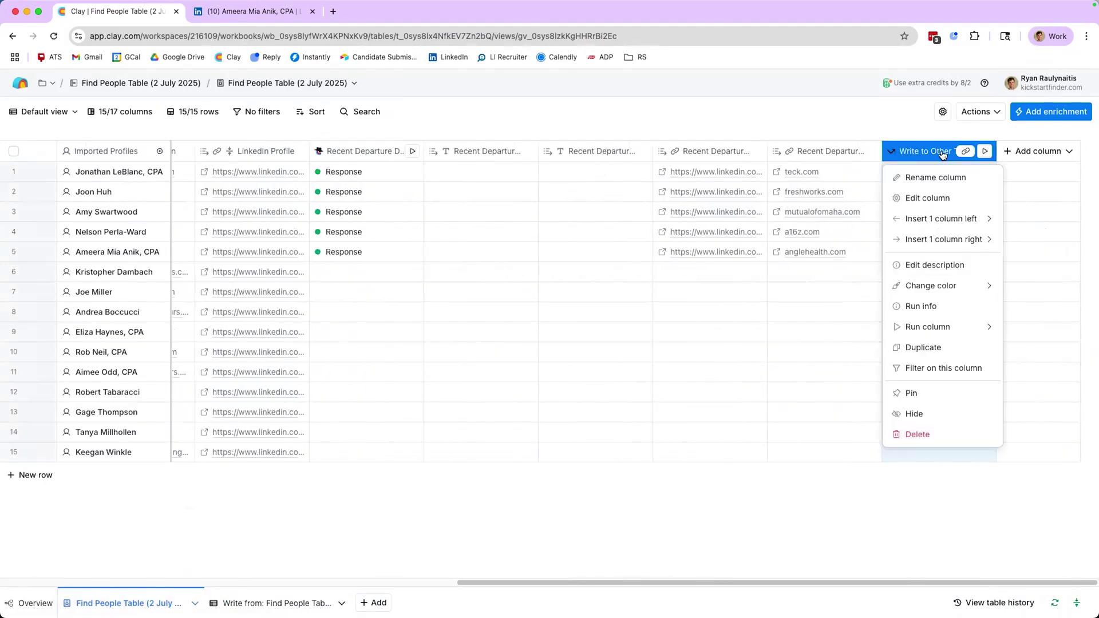
pyautogui.click(946, 197)
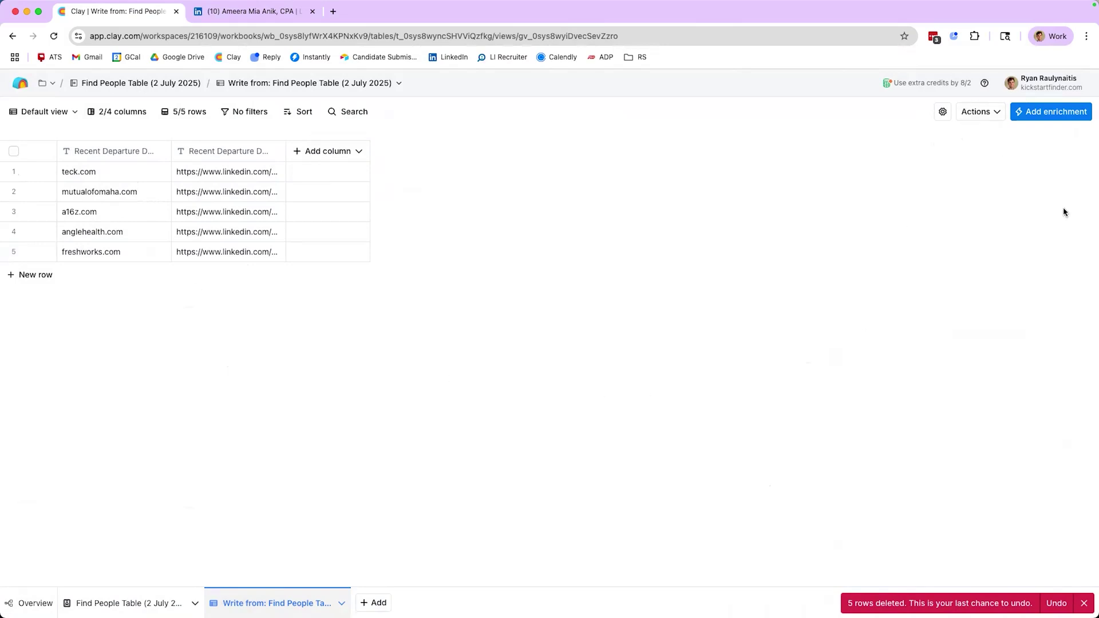
pyautogui.click(1083, 604)
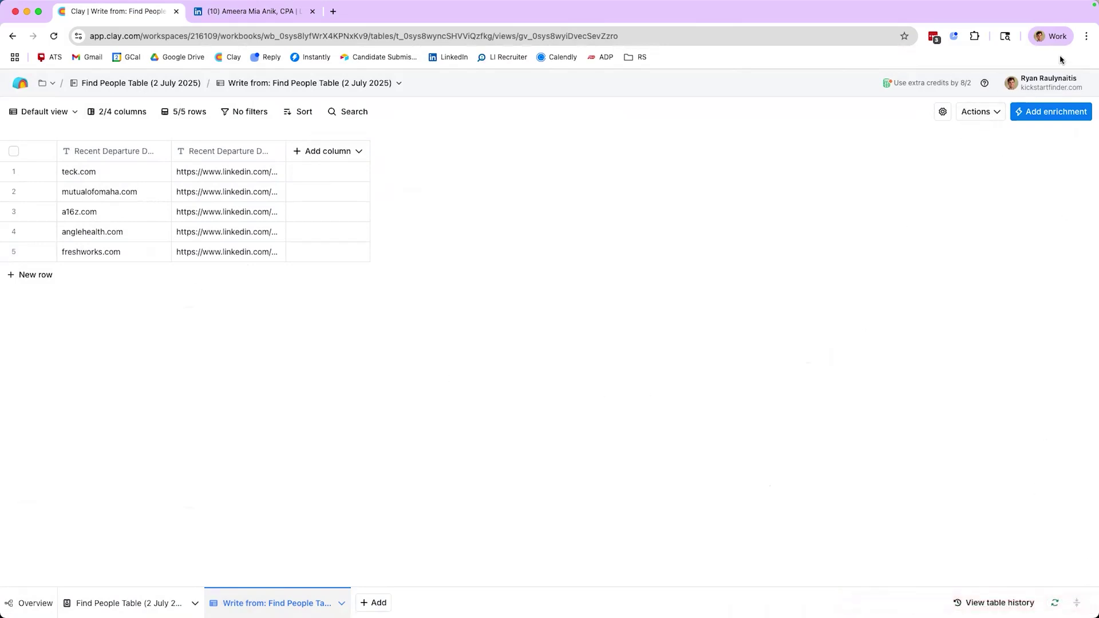
pyautogui.click(1087, 36)
pyautogui.click(1055, 265)
pyautogui.click(1054, 265)
# Step: Find people at these companies, filtering job titles to CEO, COO and CFO
pyautogui.click(977, 122)
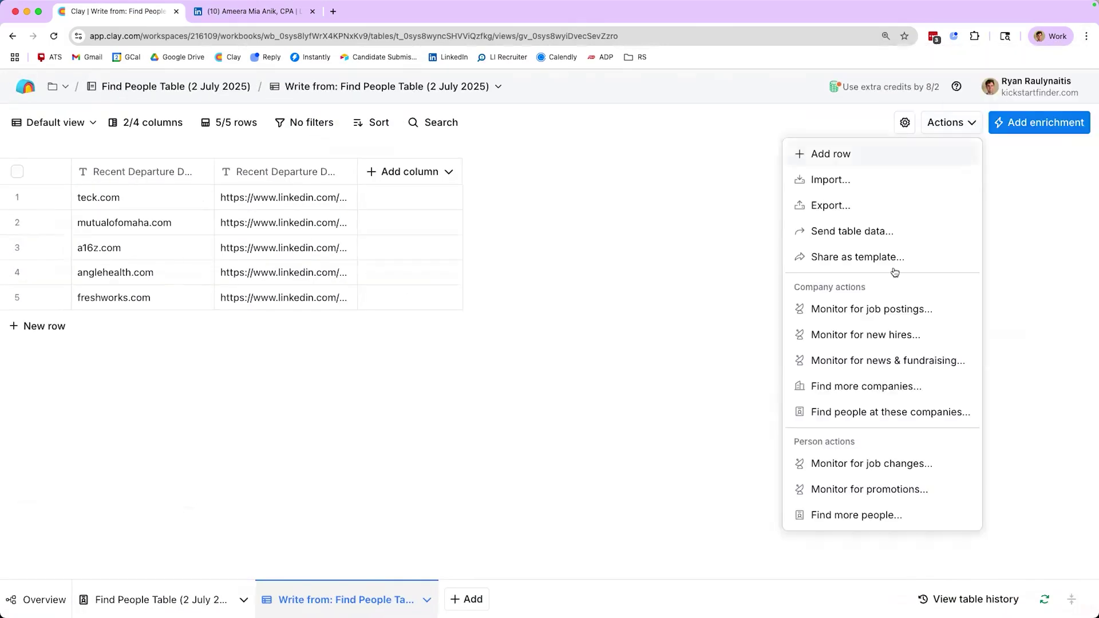
pyautogui.click(864, 417)
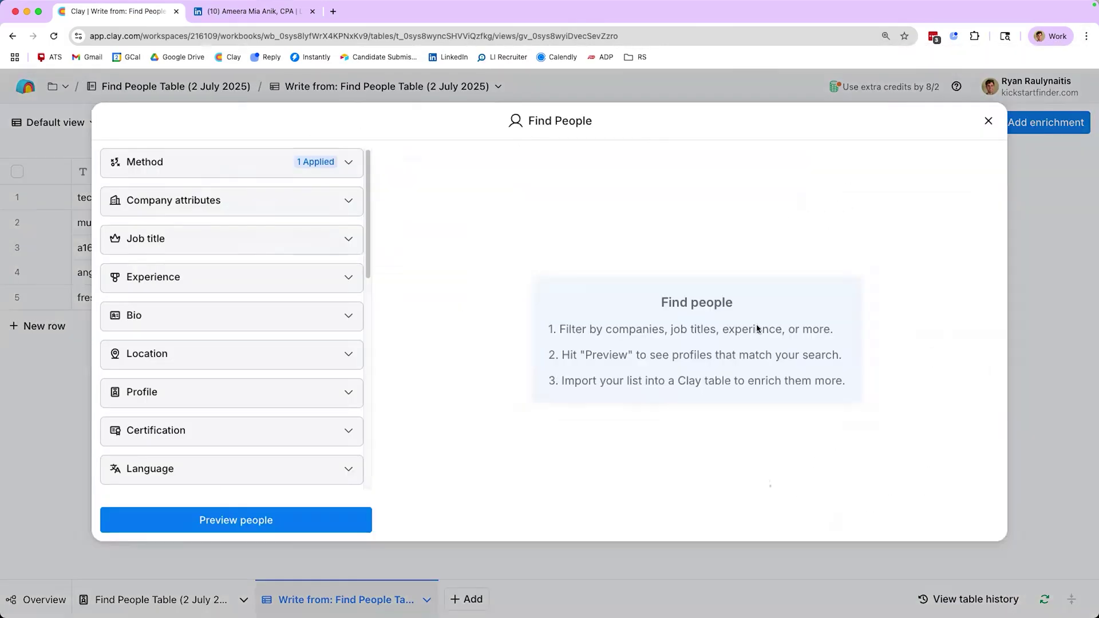
pyautogui.click(203, 243)
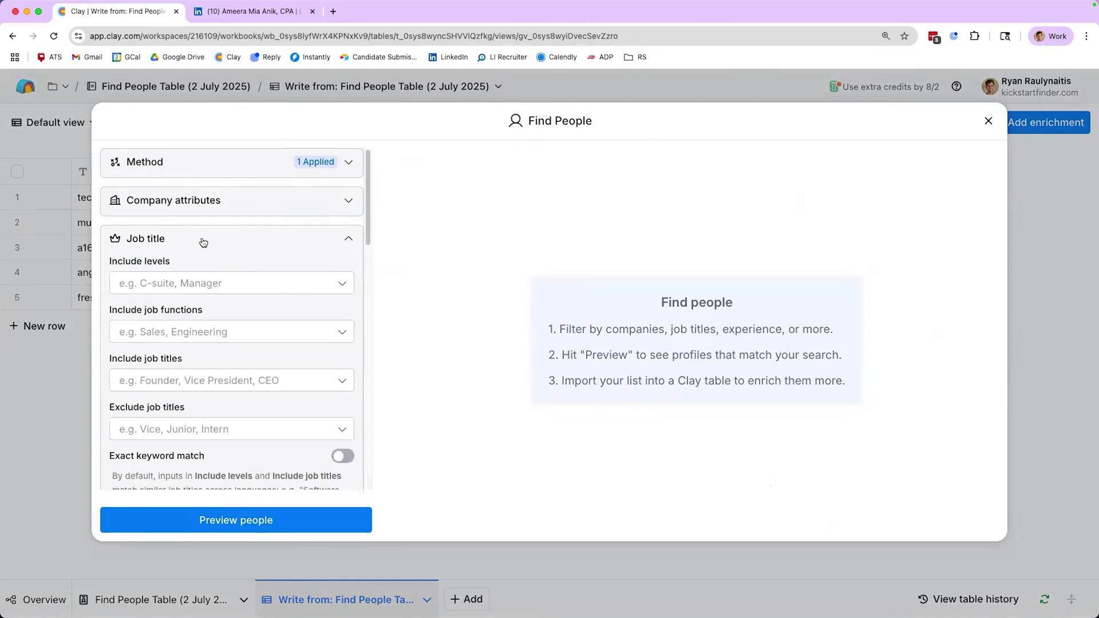
pyautogui.scroll(-2, 224, 343)
pyautogui.click(214, 324)
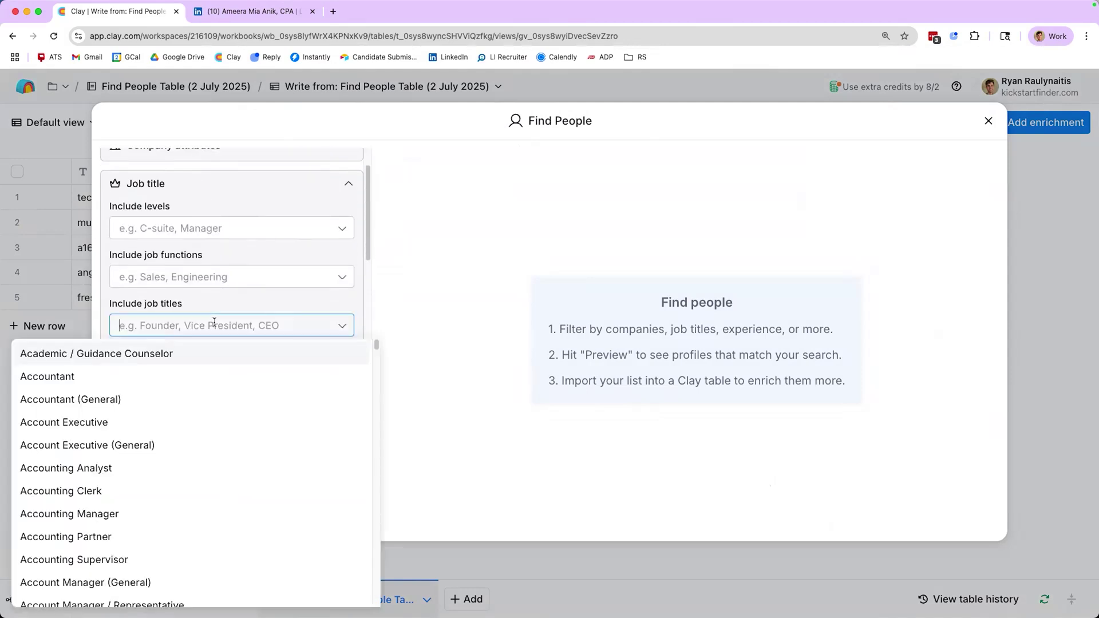
pyautogui.write('ceo')
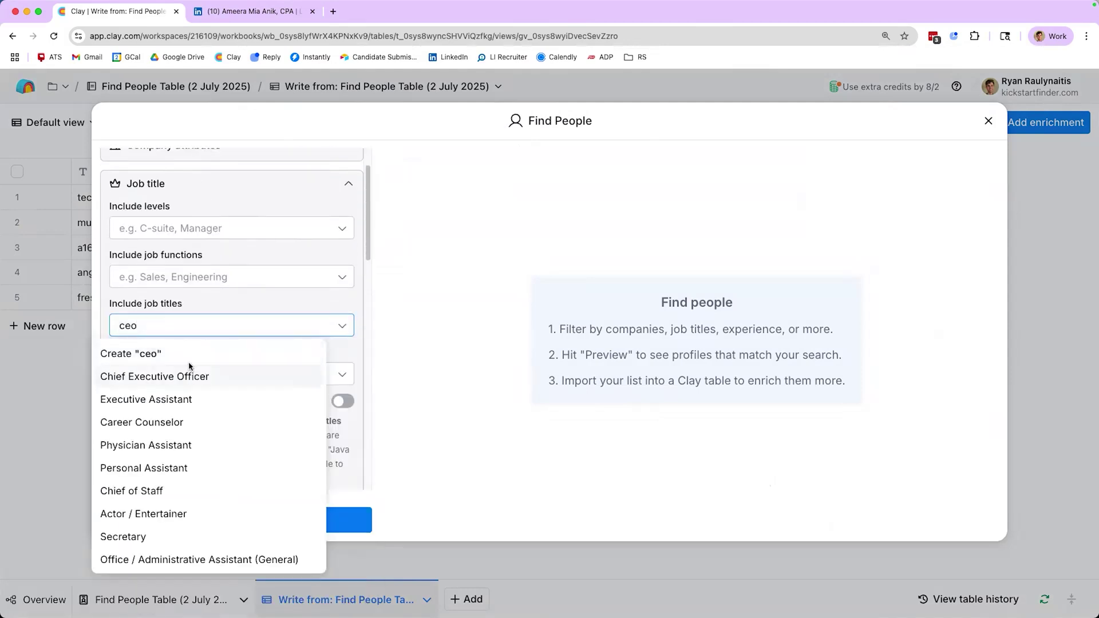
pyautogui.click(195, 377)
pyautogui.write('coo')
pyautogui.press('Return')
pyautogui.write('cfo')
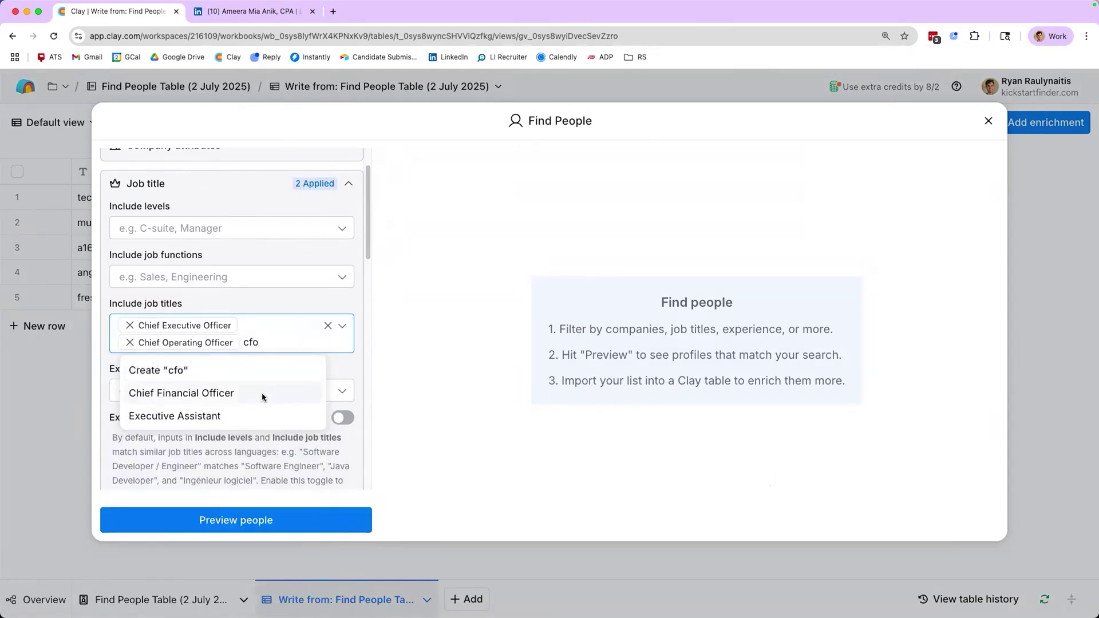
pyautogui.click(264, 395)
# Step: Restrict the location to United States and preview the matching people
pyautogui.scroll(-8, 309, 389)
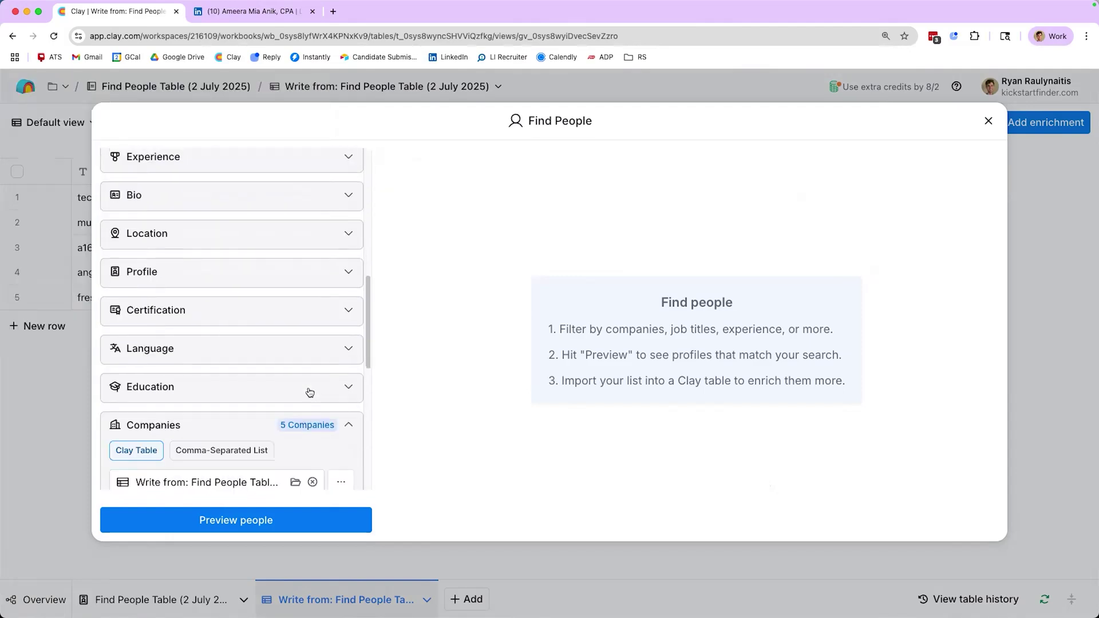
pyautogui.scroll(2, 309, 392)
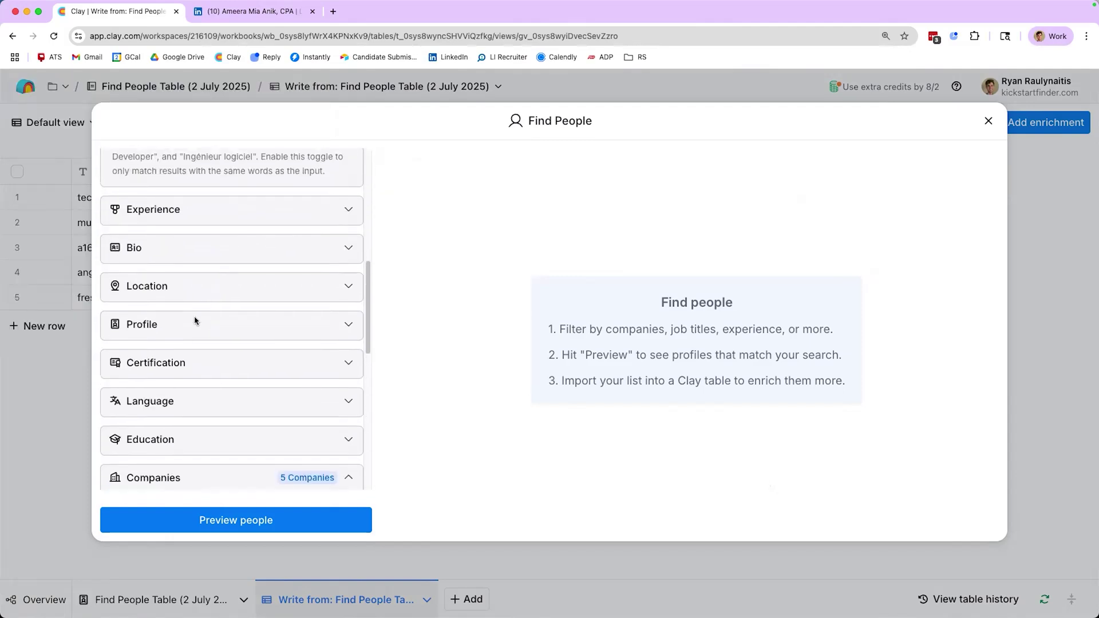
pyautogui.click(170, 286)
pyautogui.click(189, 331)
pyautogui.write('united')
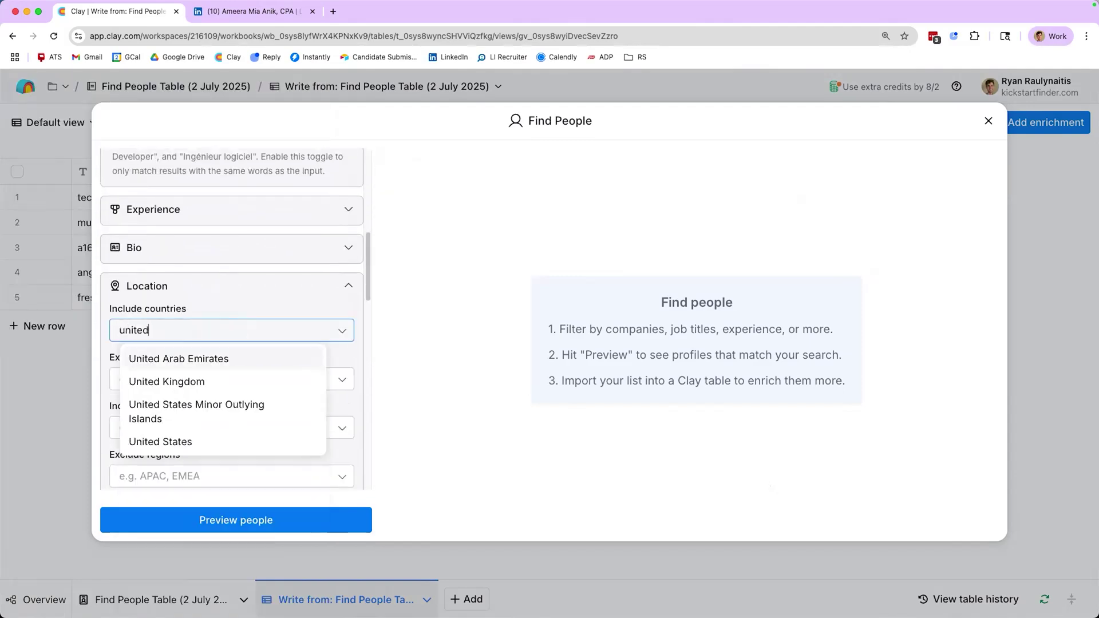
pyautogui.click(201, 442)
pyautogui.press('Escape')
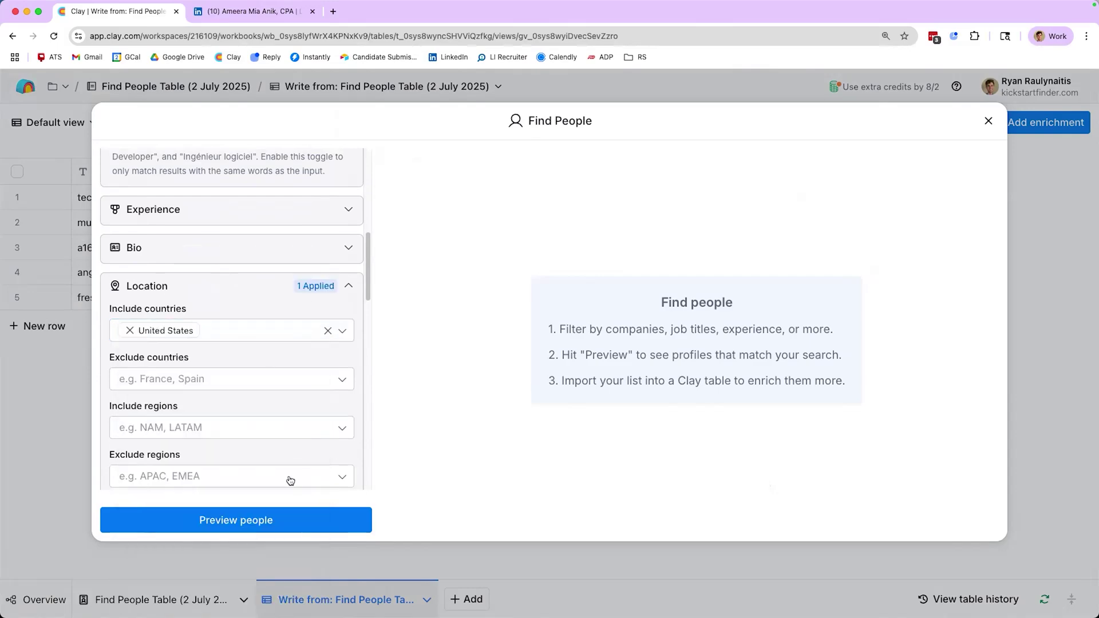
pyautogui.click(292, 521)
pyautogui.scroll(7, 317, 209)
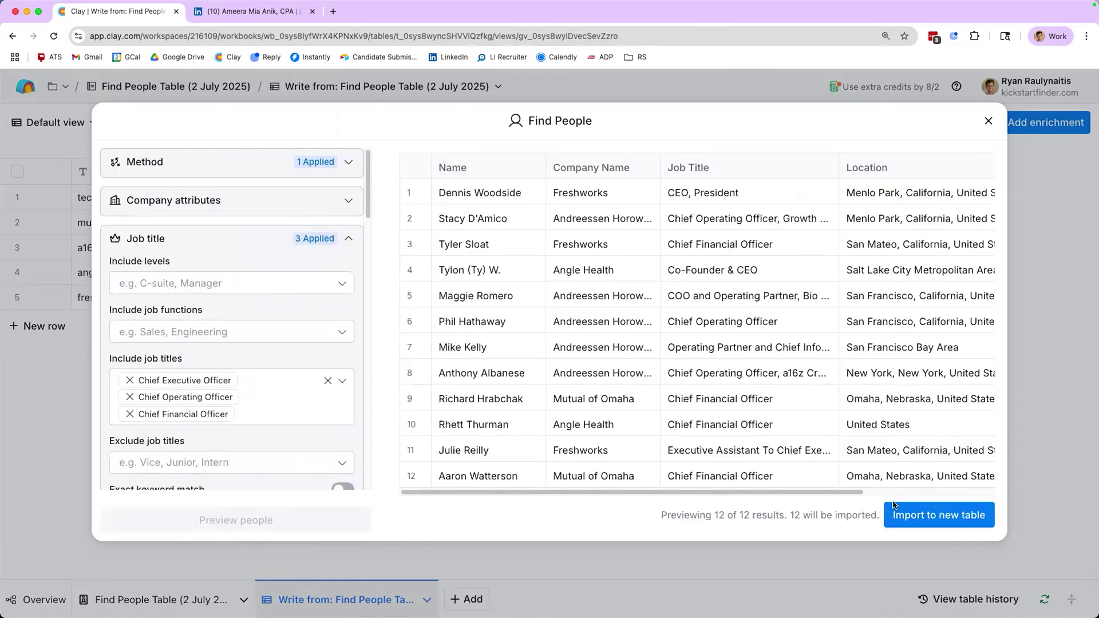
# Step: Import the 12 previewed executives into a new table using the free import option
pyautogui.click(908, 518)
pyautogui.click(718, 474)
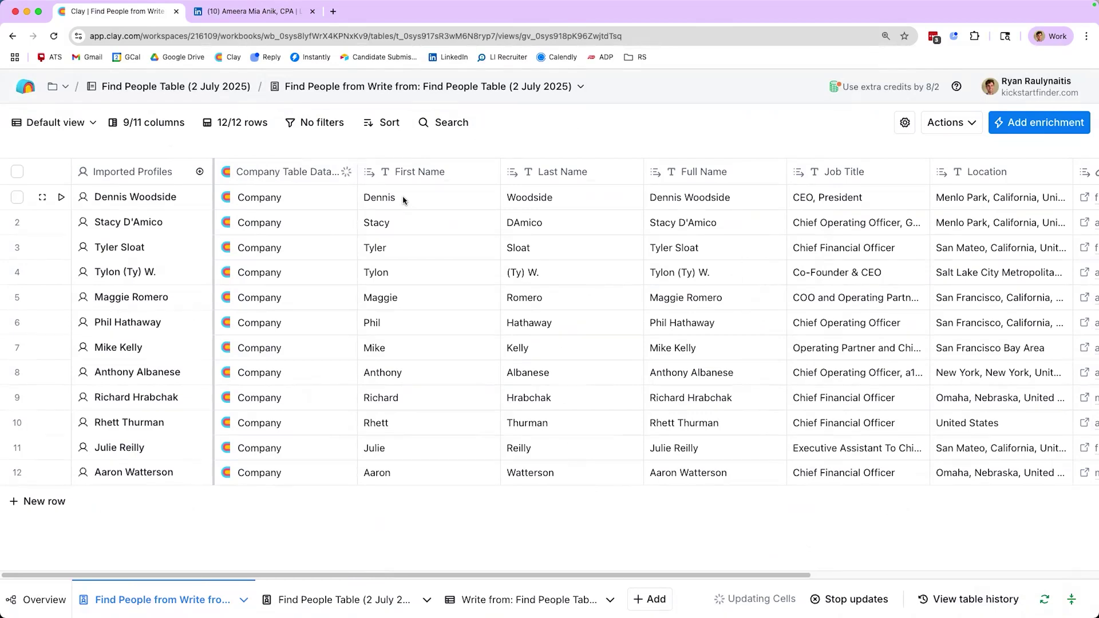
# Step: Add a Person Work Email enrichment column to the executives table and save it
pyautogui.hscroll(6, 630, 347)
pyautogui.click(1023, 173)
pyautogui.click(1028, 203)
pyautogui.click(442, 156)
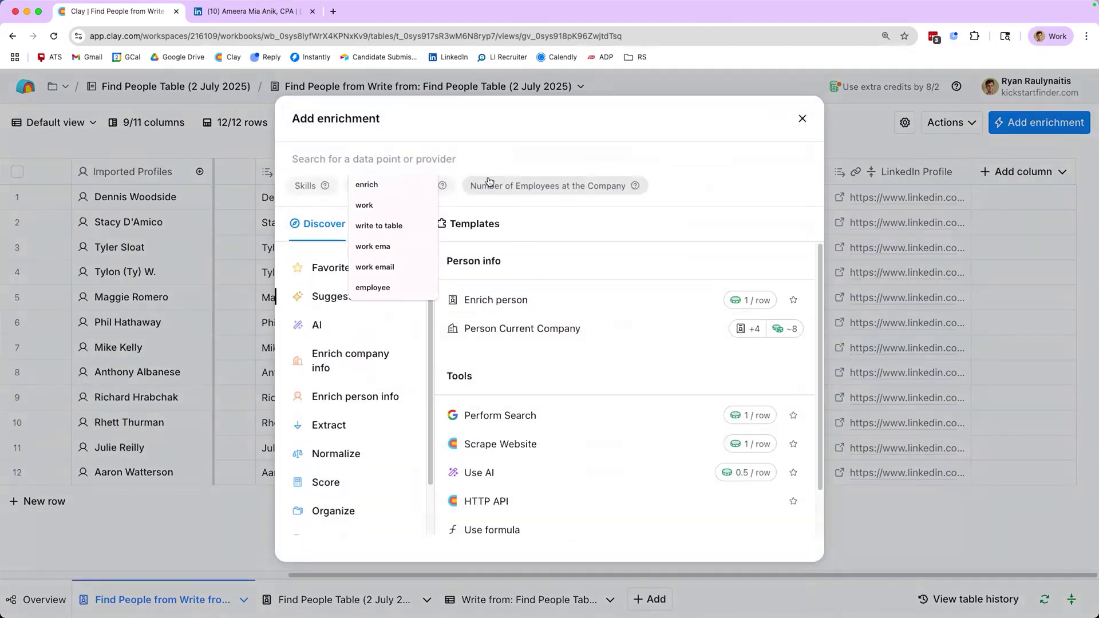
pyautogui.write('work email')
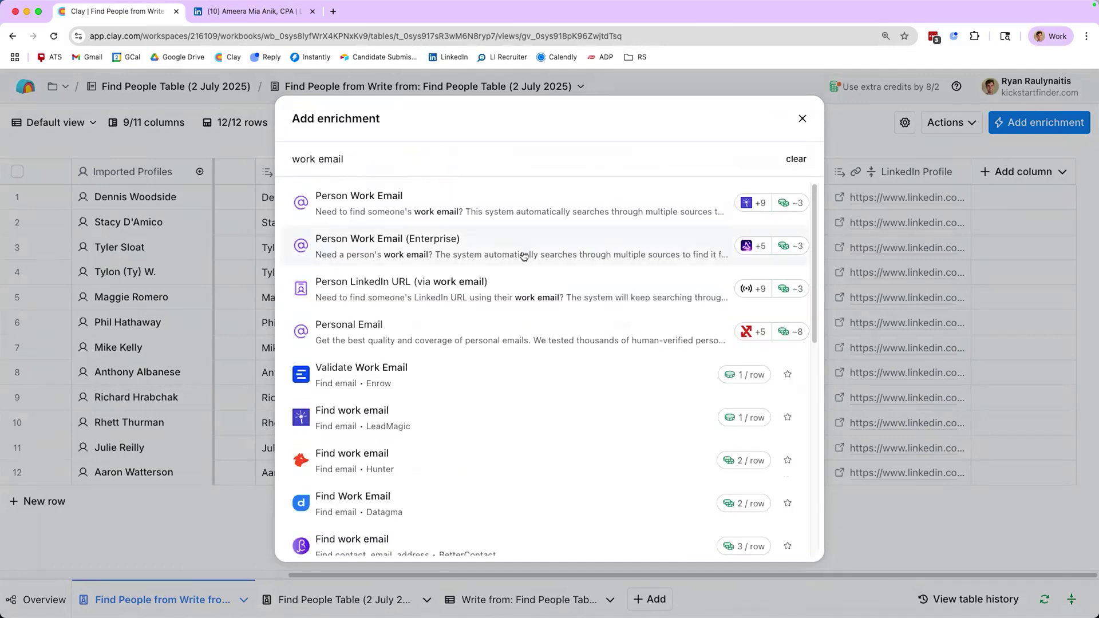
pyautogui.click(520, 216)
pyautogui.click(1046, 591)
pyautogui.click(859, 496)
pyautogui.click(1078, 124)
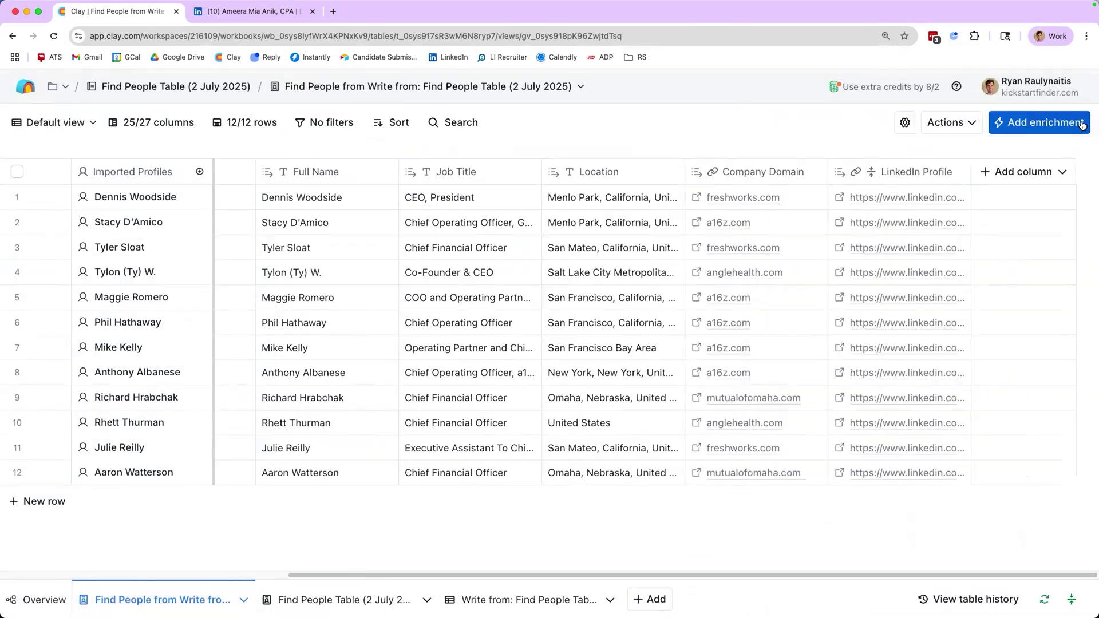
# Step: Run the Find Work Email lookup for rows 1, 2 and 3
pyautogui.click(1007, 197)
pyautogui.click(1006, 224)
pyautogui.click(1001, 247)
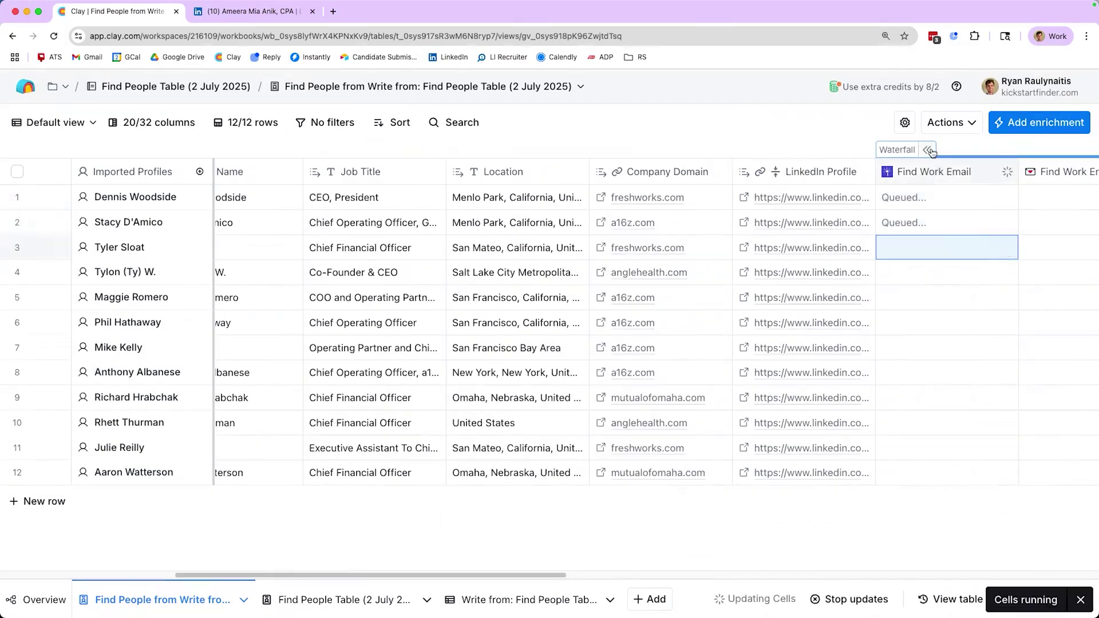
# Step: Hide the Waterfall Group helper columns and unhide the Work Email output column
pyautogui.hscroll(2, 925, 321)
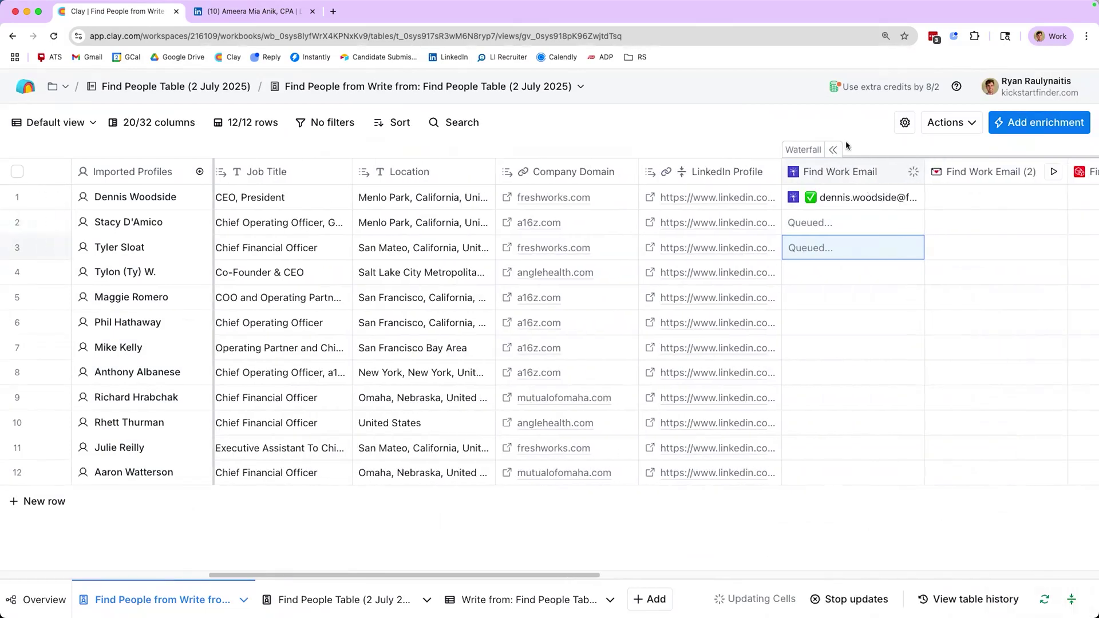
pyautogui.click(151, 122)
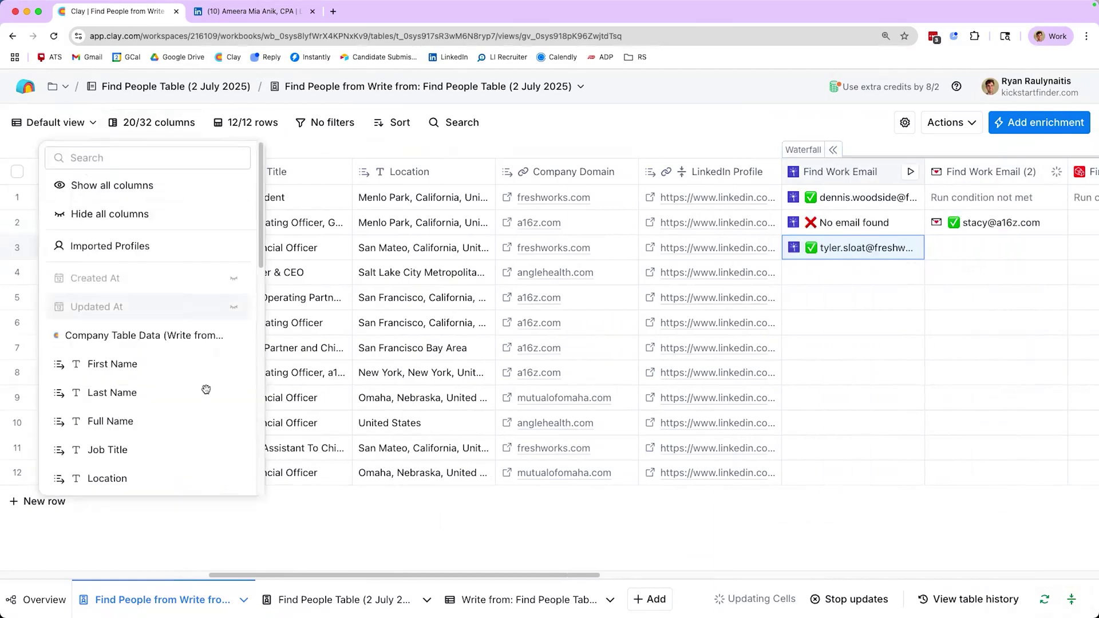
pyautogui.scroll(-10, 189, 408)
pyautogui.scroll(-2, 216, 432)
pyautogui.scroll(10, 216, 432)
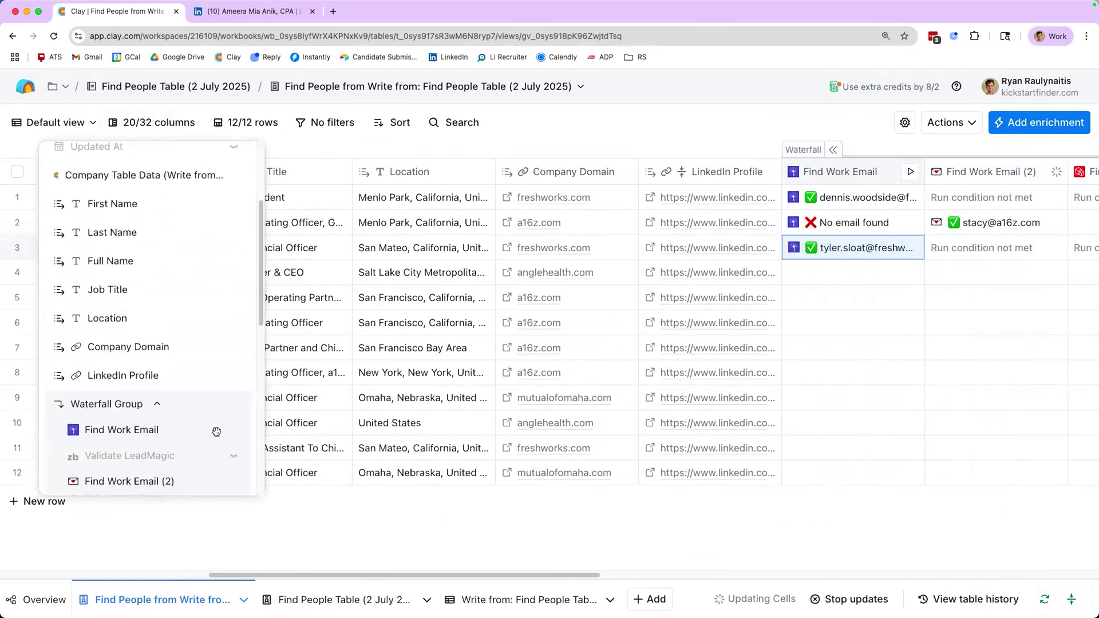
pyautogui.click(234, 409)
pyautogui.click(228, 483)
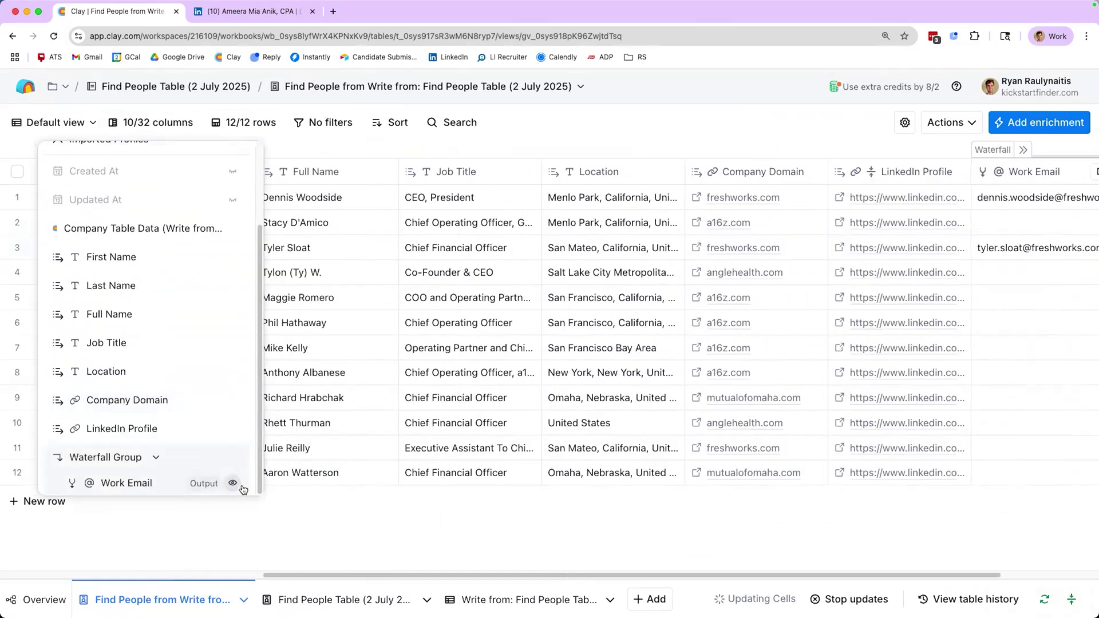
pyautogui.click(573, 140)
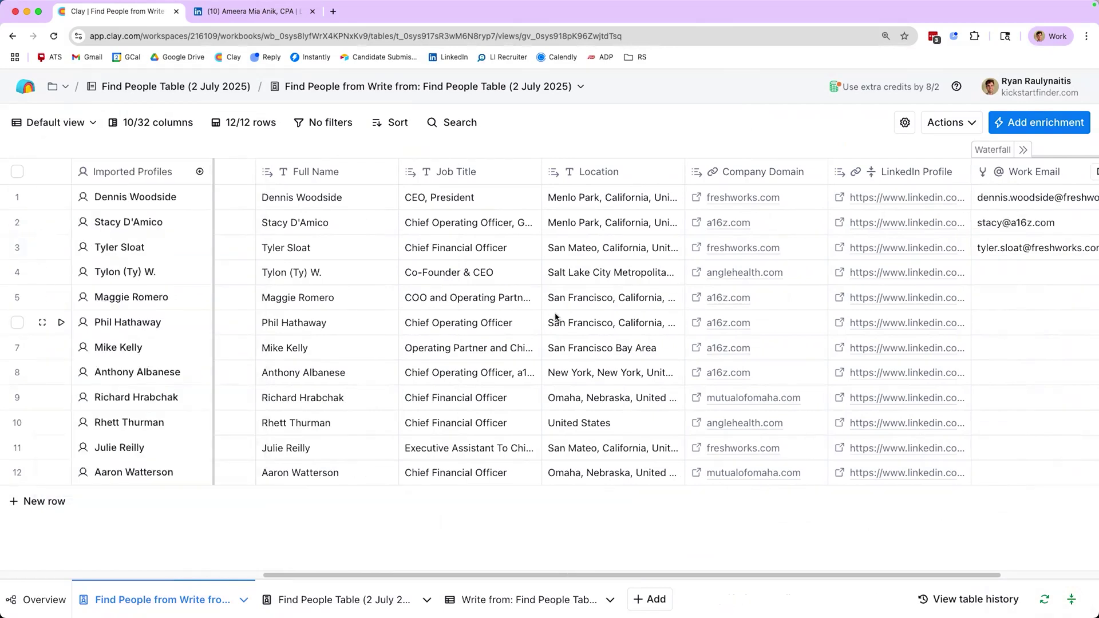
pyautogui.hscroll(4, 801, 269)
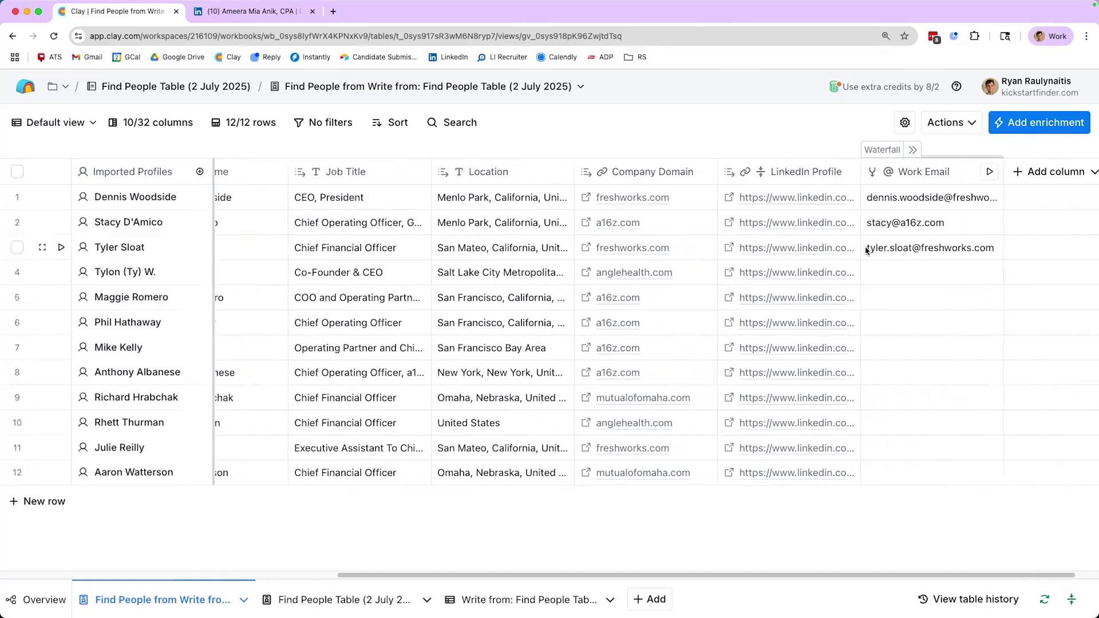